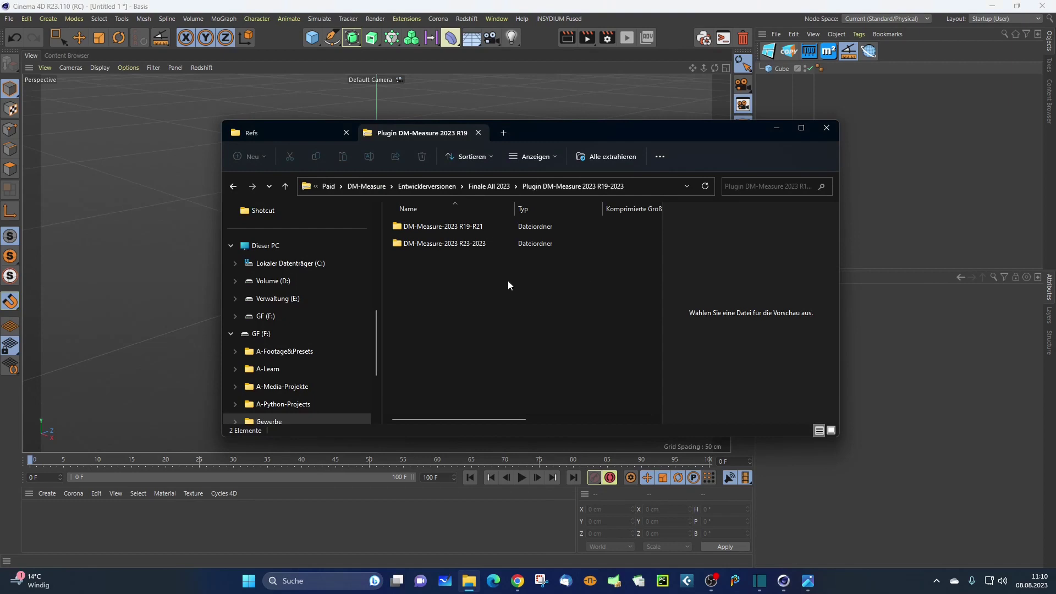
# Step: Go up to the Finale All 2023 folder and reopen the archive Plugin DM-Measure 2023 R19-2023 to view its version folders
pyautogui.click(489, 186)
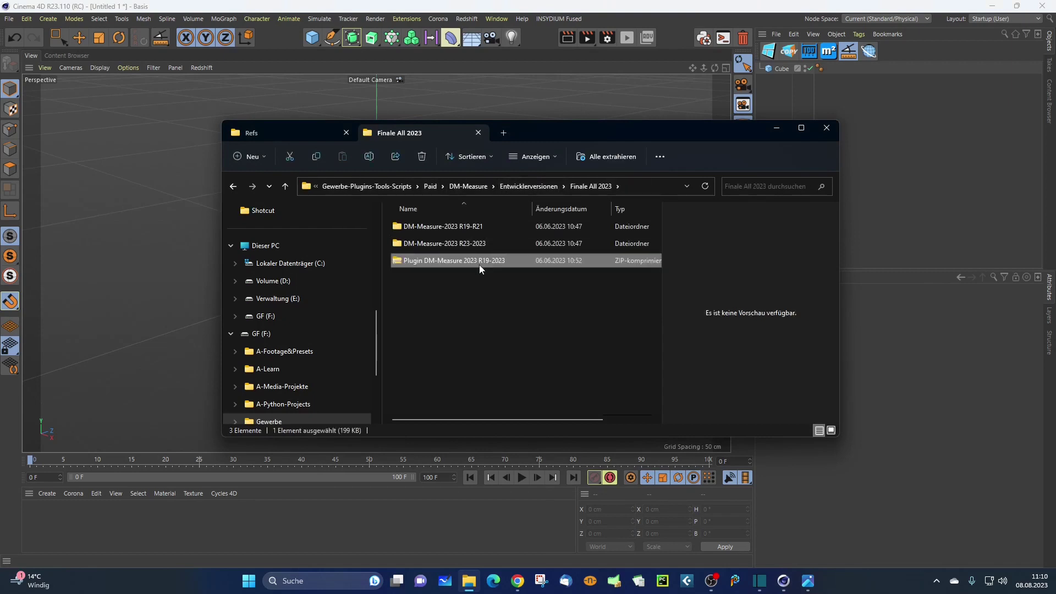
pyautogui.click(418, 262)
pyautogui.click(415, 273)
pyautogui.click(417, 261)
pyautogui.doubleClick(418, 262)
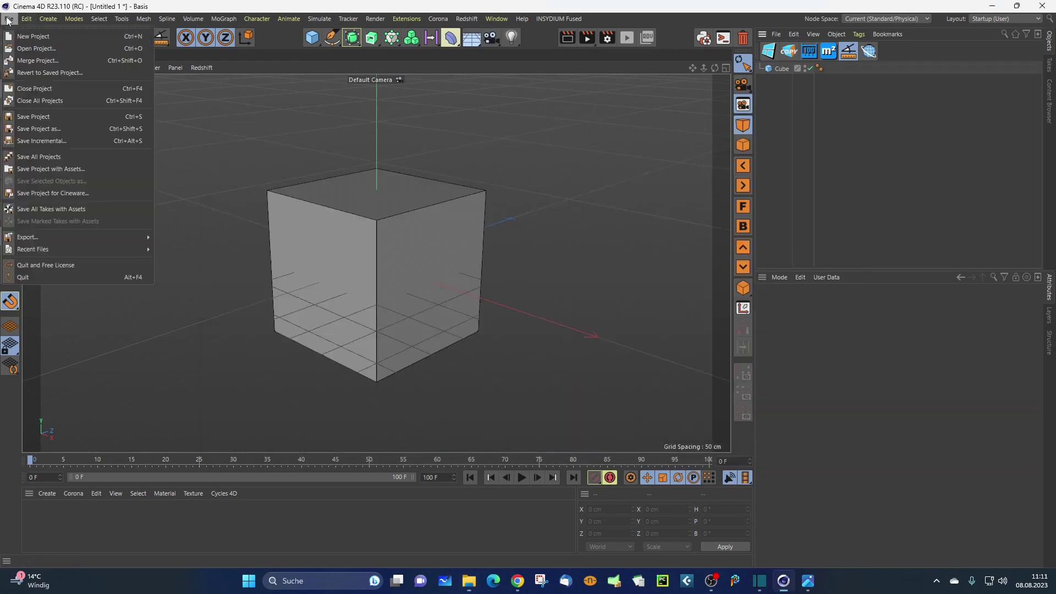
# Step: Open the plugins folder inside Cinema 4D's preferences folder to view the plugin install location, and close both windows
pyautogui.click(9, 18)
pyautogui.moveTo(21, 20)
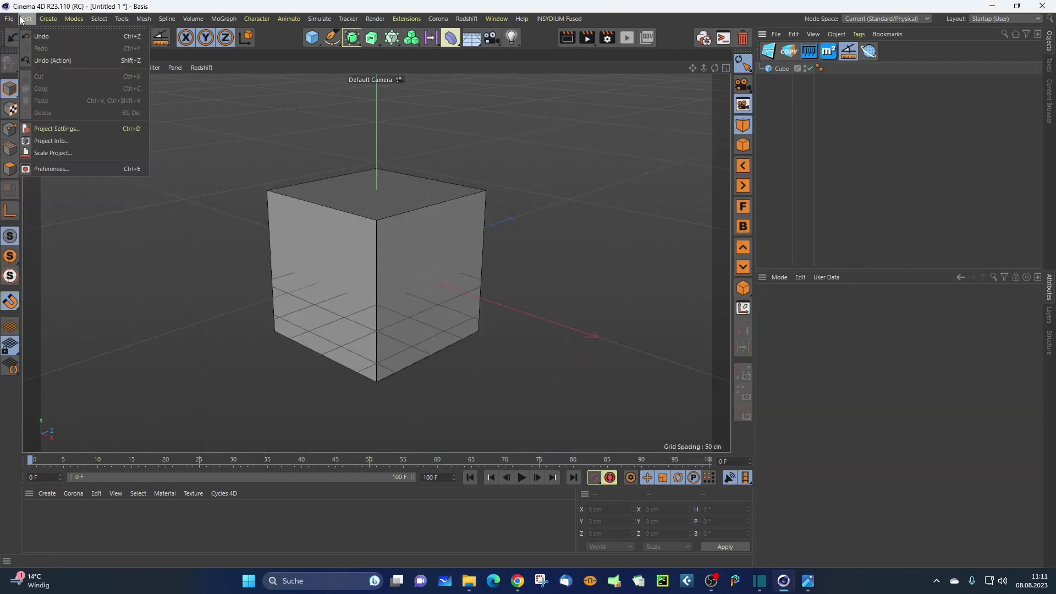
pyautogui.click(48, 169)
pyautogui.click(100, 510)
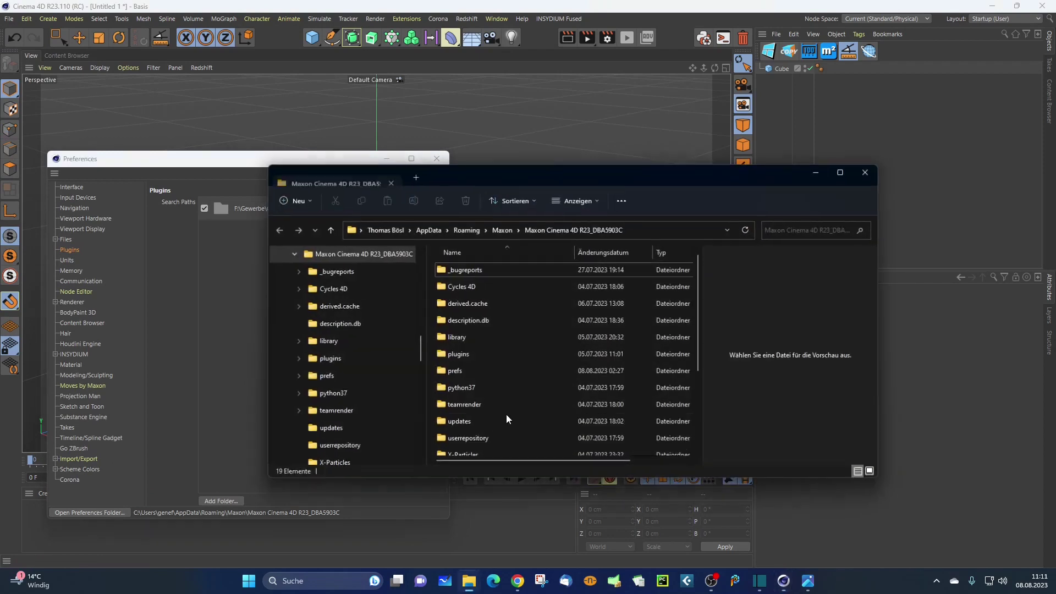
pyautogui.doubleClick(491, 355)
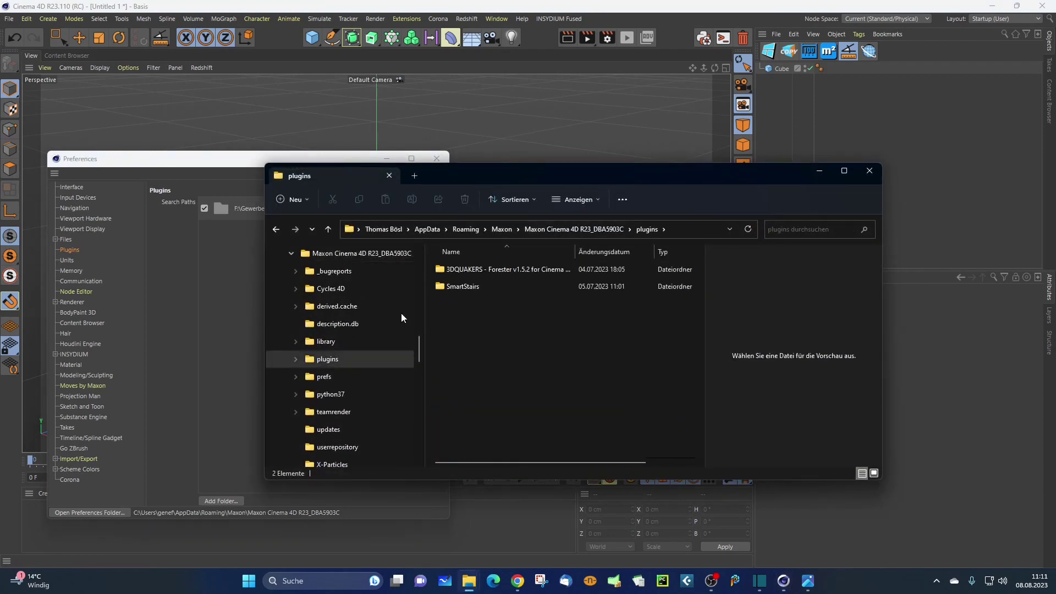
pyautogui.click(874, 172)
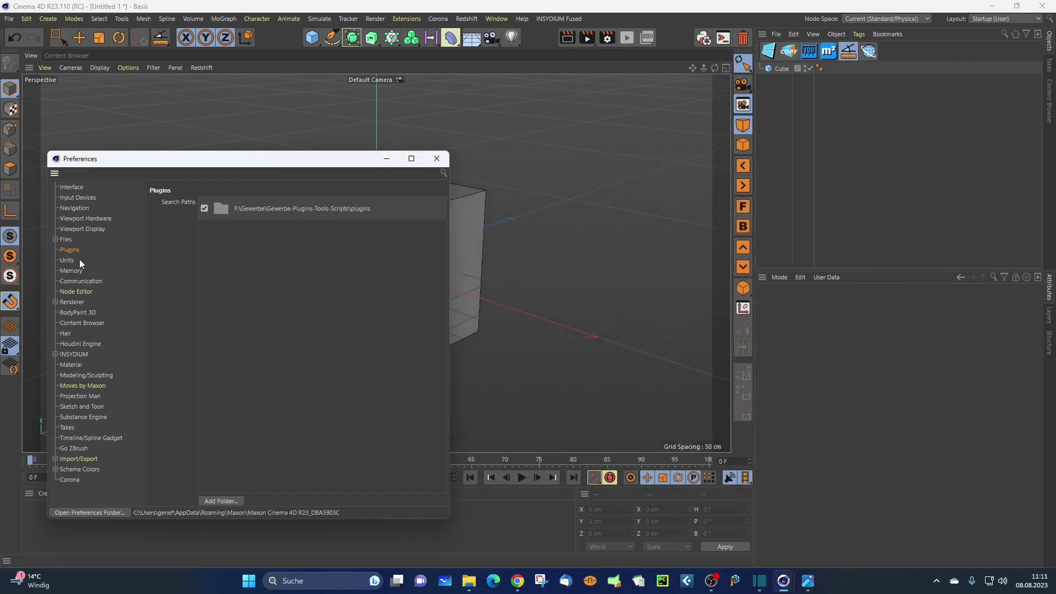
pyautogui.click(442, 164)
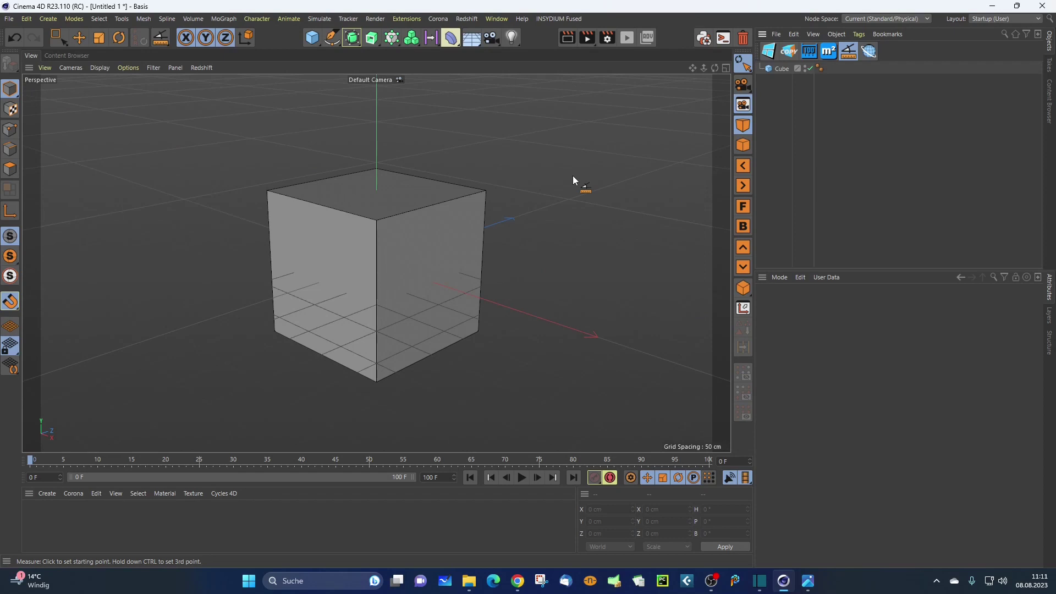
# Step: Add a DM-Measure 2023 object to the scene and create its first measure
pyautogui.keyDown('alt'); pyautogui.moveTo(568, 176); pyautogui.dragTo(499, 208); pyautogui.keyUp('alt')
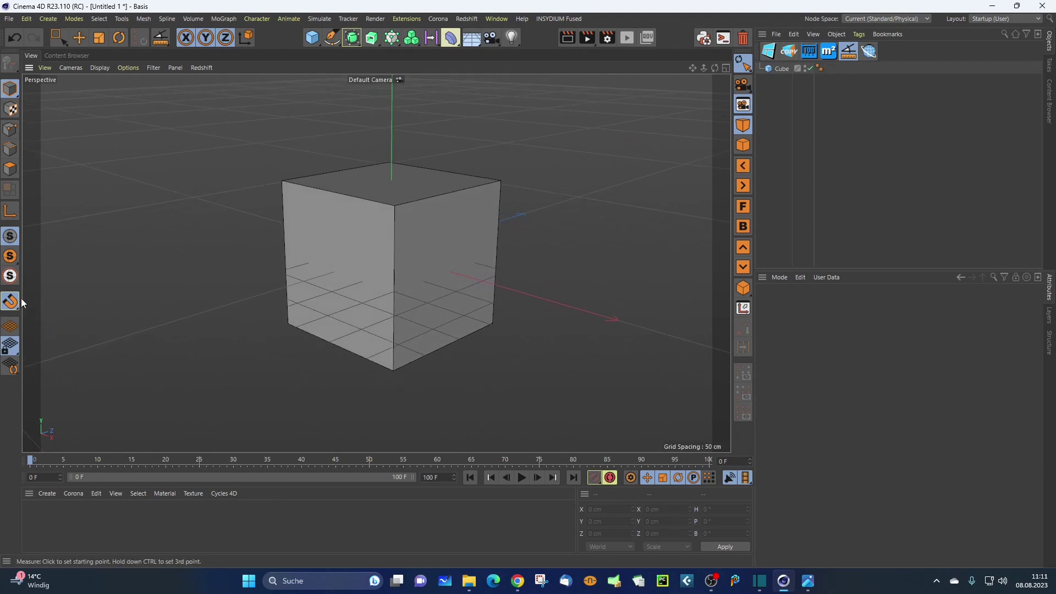
pyautogui.click(810, 50)
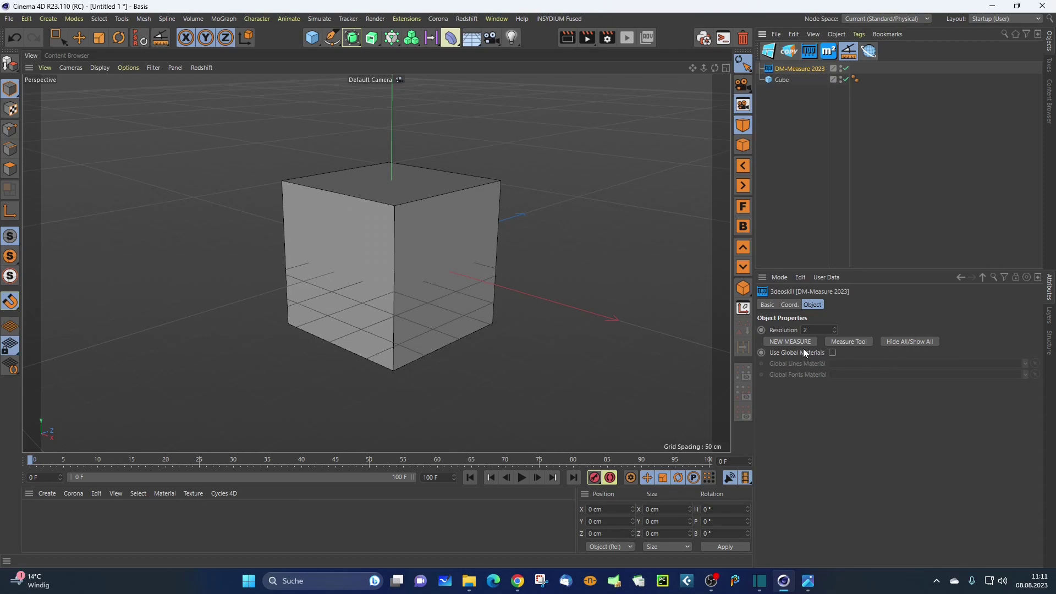
pyautogui.click(790, 342)
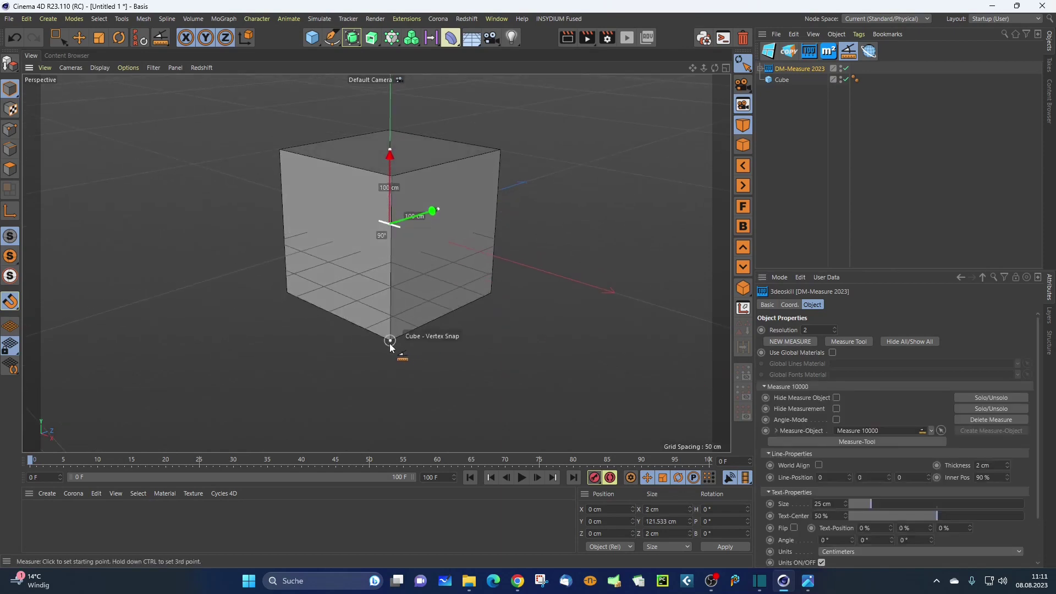
# Step: Snap the first measure's points to the cube's front bottom corner, right bottom corner and front top corner
pyautogui.click(390, 342)
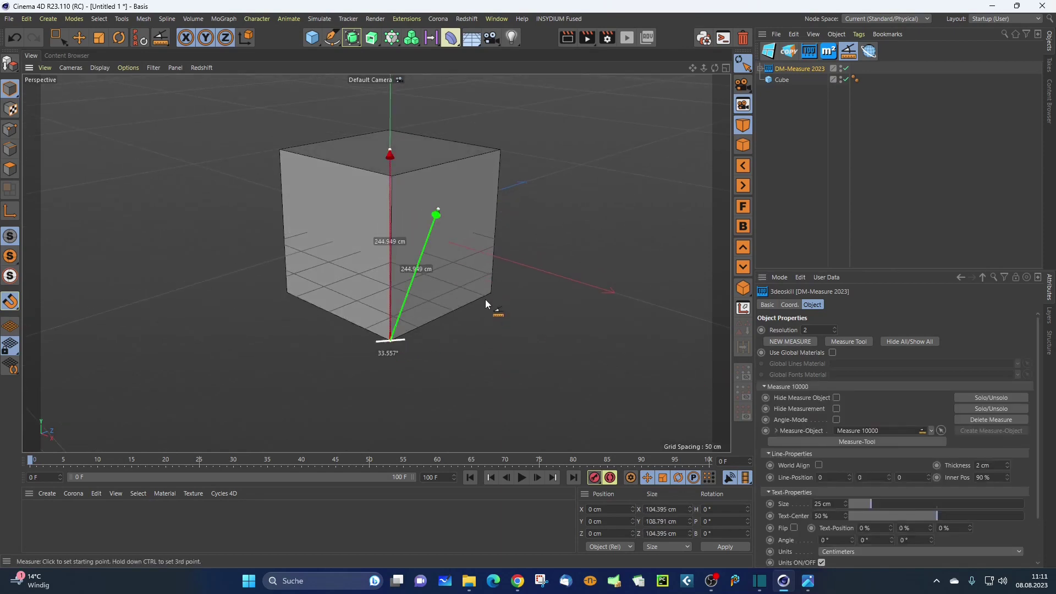
pyautogui.click(489, 294)
pyautogui.click(391, 177)
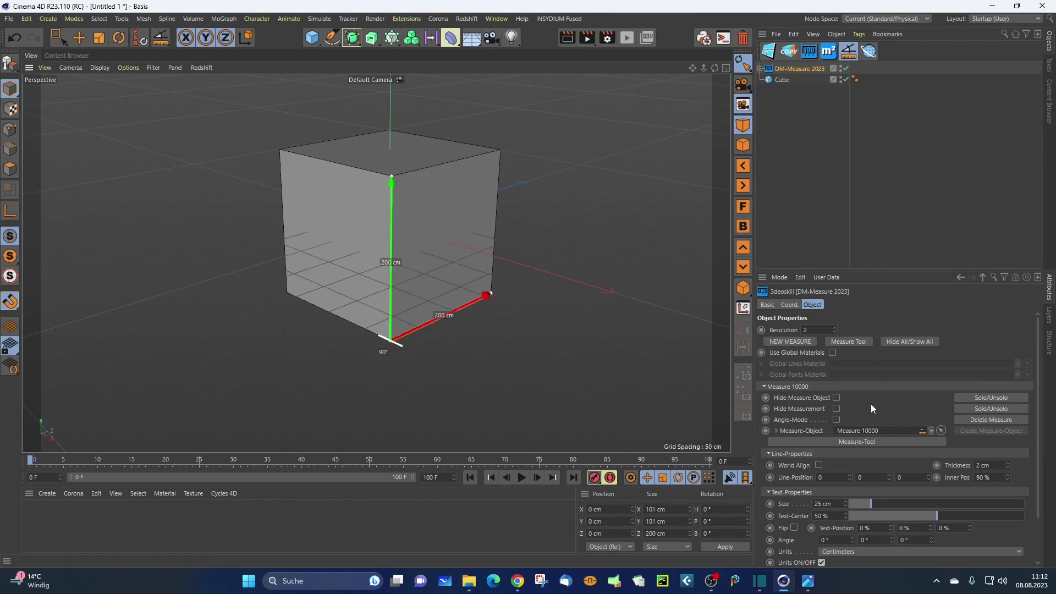
# Step: Offset the first measure's dimension line outward from the cube's right bottom edge using the third Line-Position value
pyautogui.scroll(-1, 484, 323)
pyautogui.keyDown('alt'); pyautogui.moveTo(483, 323); pyautogui.dragTo(467, 304); pyautogui.keyUp('alt')
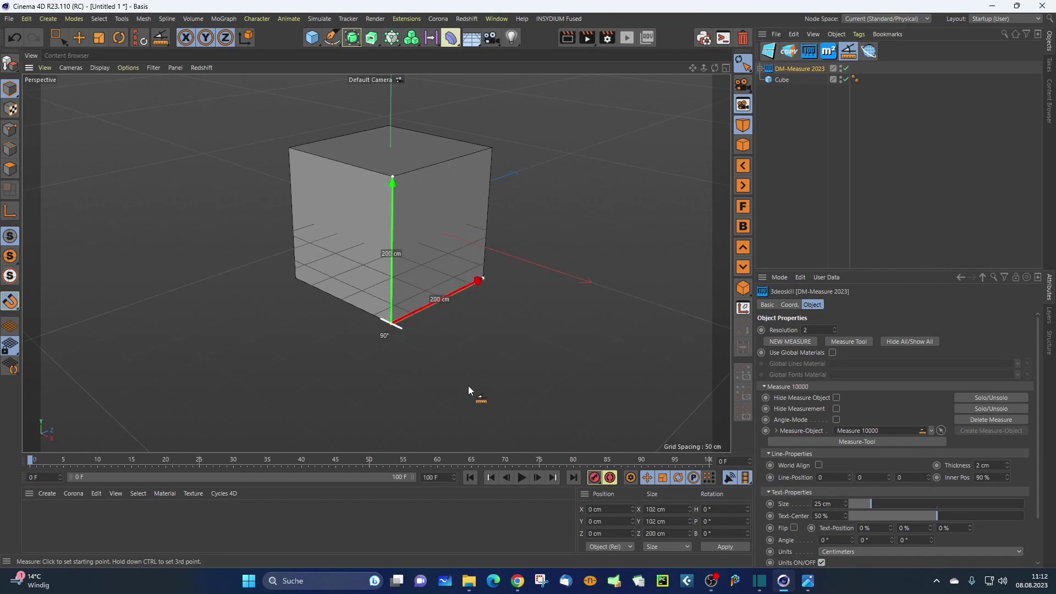
pyautogui.keyDown('alt'); pyautogui.moveTo(412, 337); pyautogui.dragTo(413, 326); pyautogui.keyUp('alt')
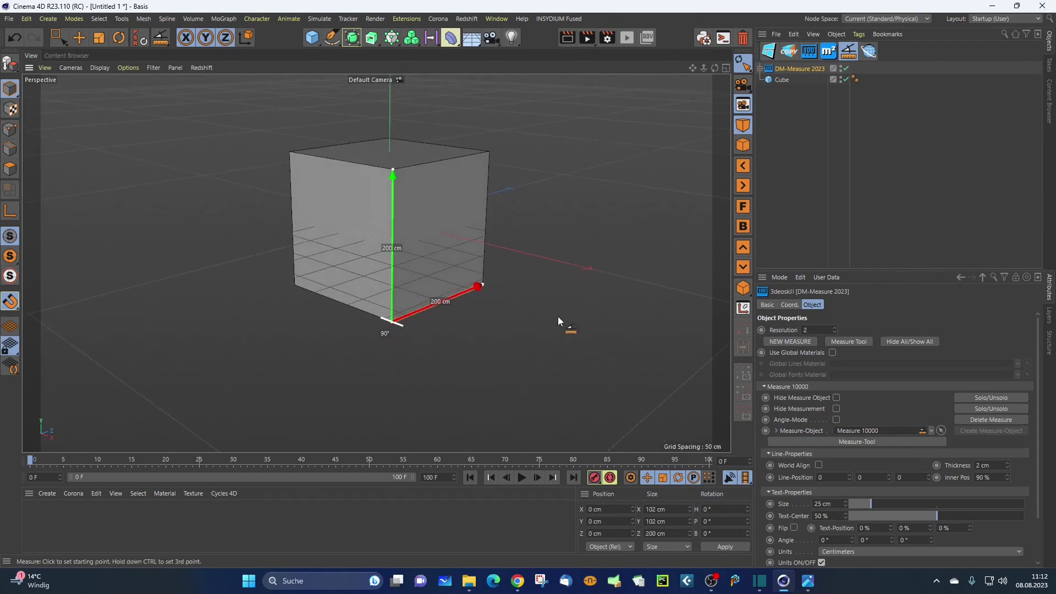
pyautogui.moveTo(931, 477)
pyautogui.mouseDown()
pyautogui.moveTo(931, 489)
pyautogui.moveTo(931, 478)
pyautogui.mouseUp()
# Step: Create a second measure and place its points on the bottom left, top left and front bottom corners of the cube's left face
pyautogui.click(809, 342)
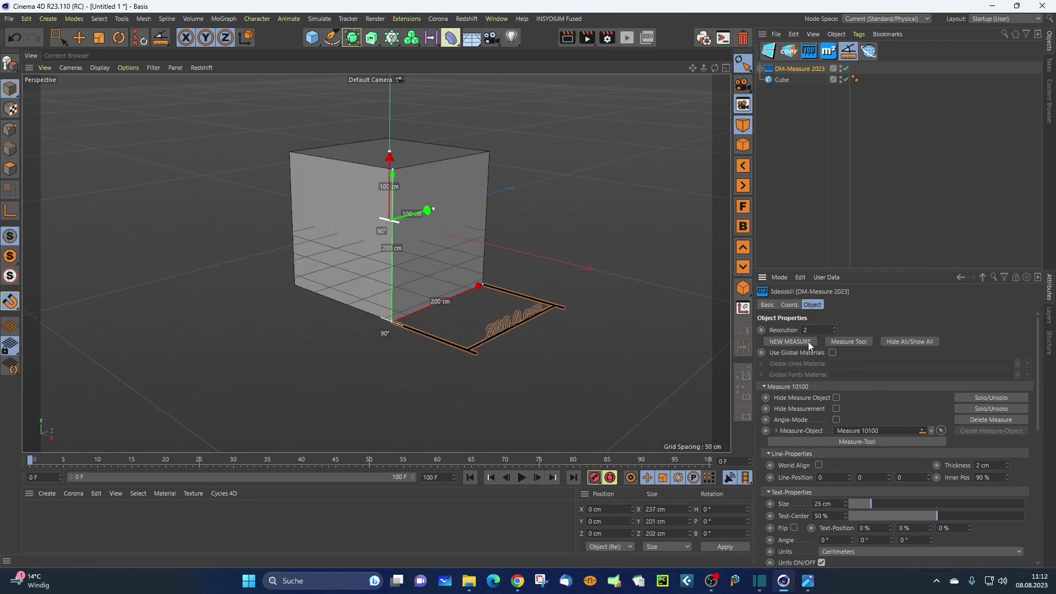
pyautogui.click(295, 285)
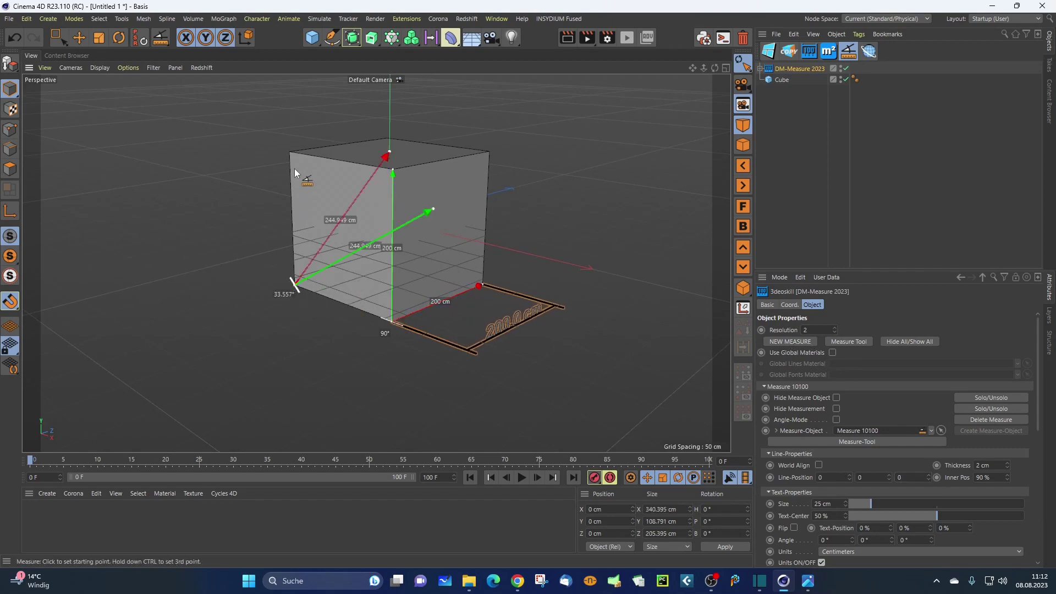
pyautogui.click(291, 153)
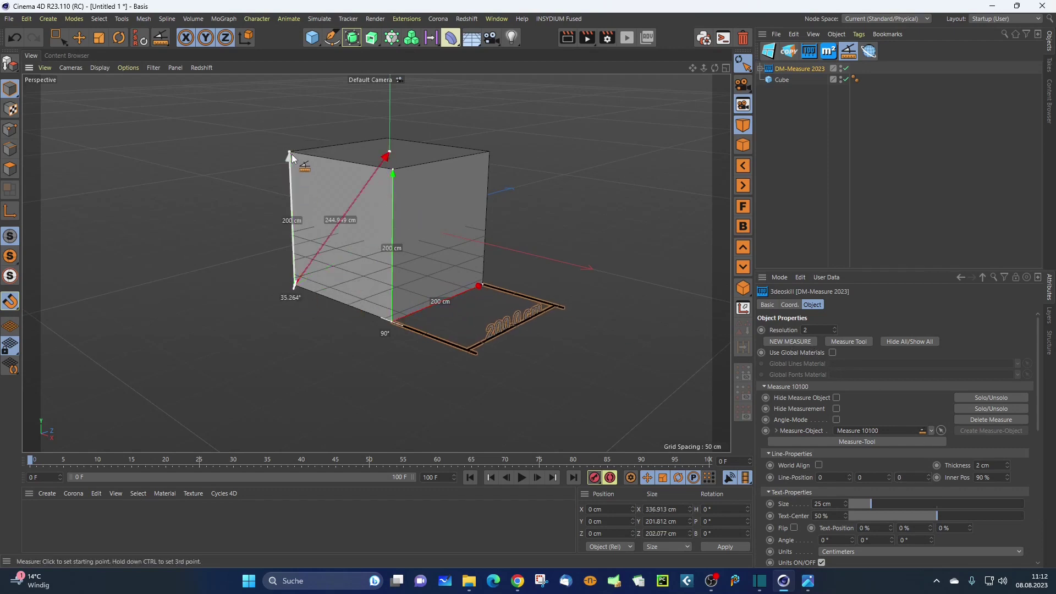
pyautogui.keyDown('ctrl'); pyautogui.click(393, 323); pyautogui.keyUp('ctrl')
# Step: Try to snap the second measure's red end point exactly onto the cube's front bottom corner at close range
pyautogui.scroll(10, 415, 313)
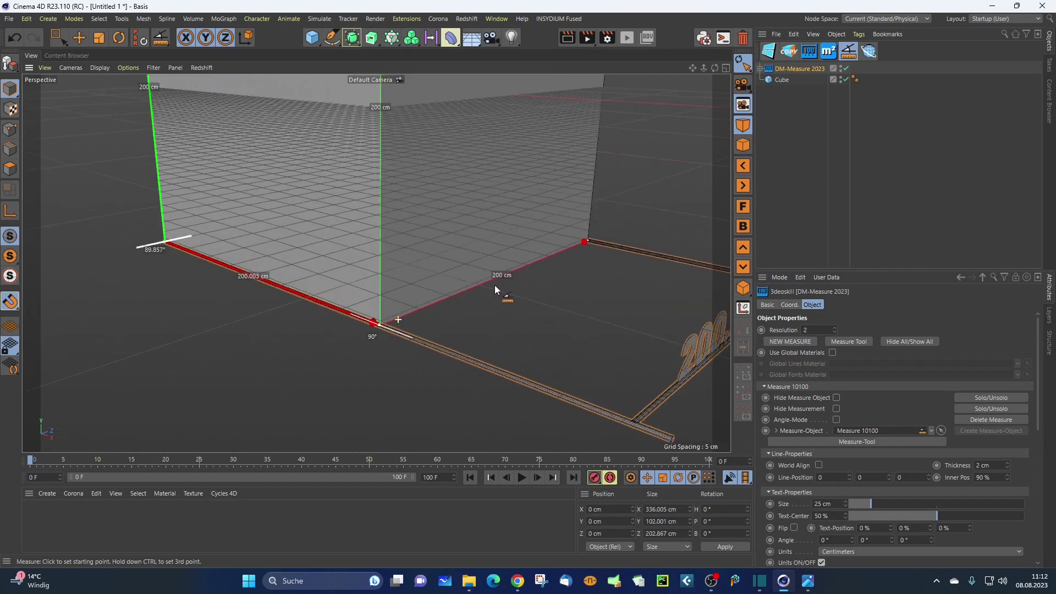
pyautogui.scroll(8, 404, 342)
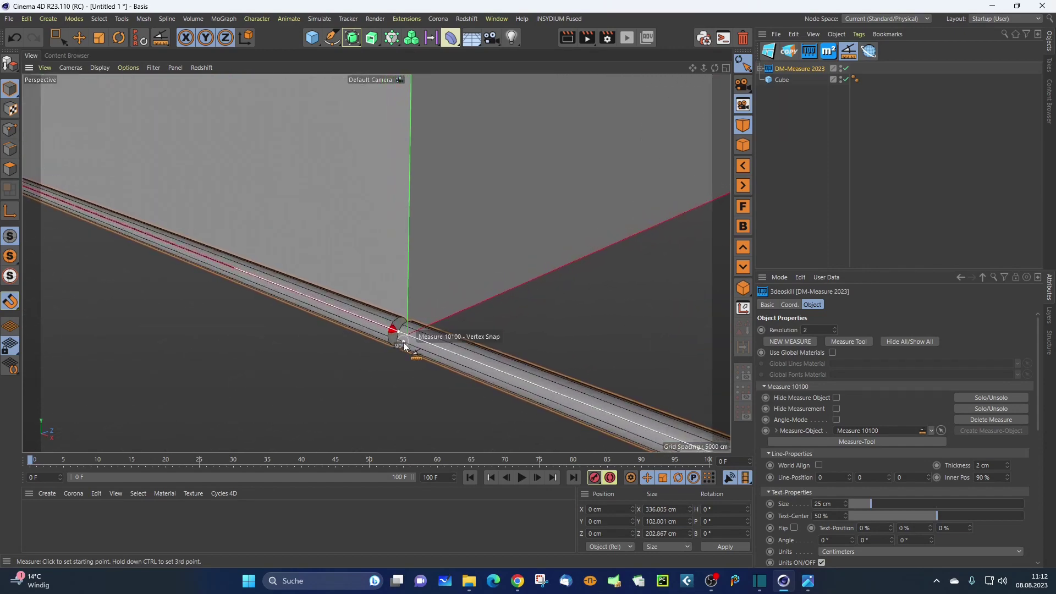
pyautogui.keyDown('alt'); pyautogui.moveTo(394, 340); pyautogui.dragTo(389, 341); pyautogui.keyUp('alt')
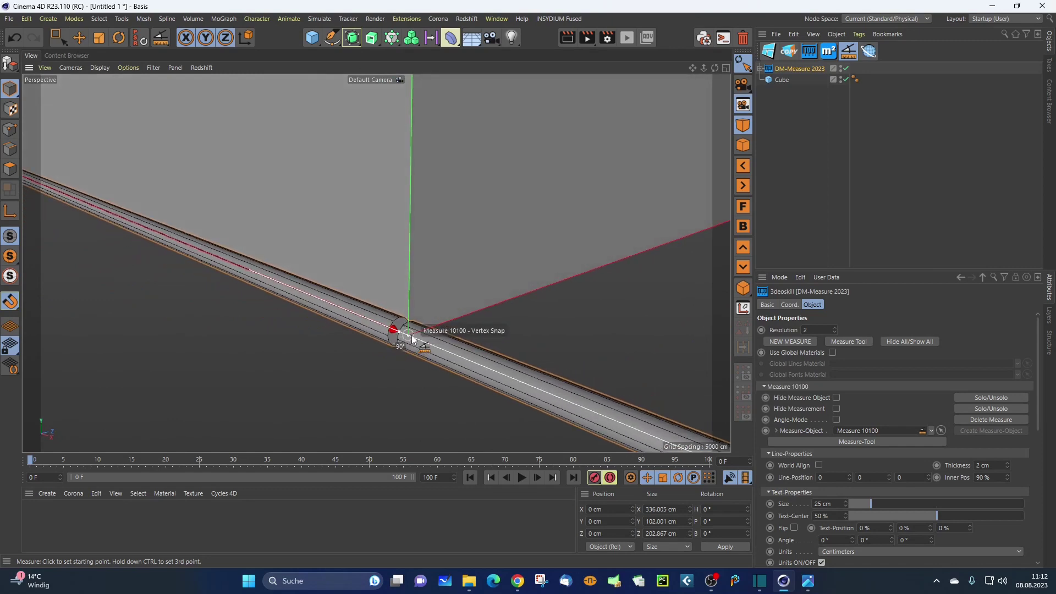
pyautogui.moveTo(402, 338)
pyautogui.keyDown('alt'); pyautogui.mouseDown(button='right')
pyautogui.moveTo(481, 321)
pyautogui.moveTo(403, 333)
pyautogui.mouseUp(button='right'); pyautogui.keyUp('alt')
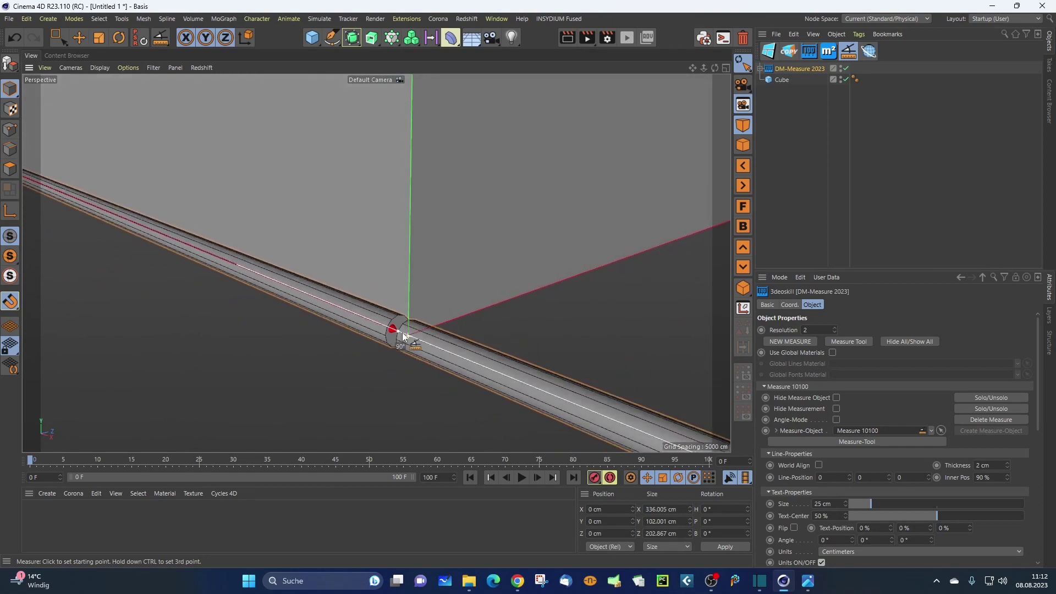
pyautogui.scroll(-2, 403, 336)
pyautogui.scroll(2, 405, 337)
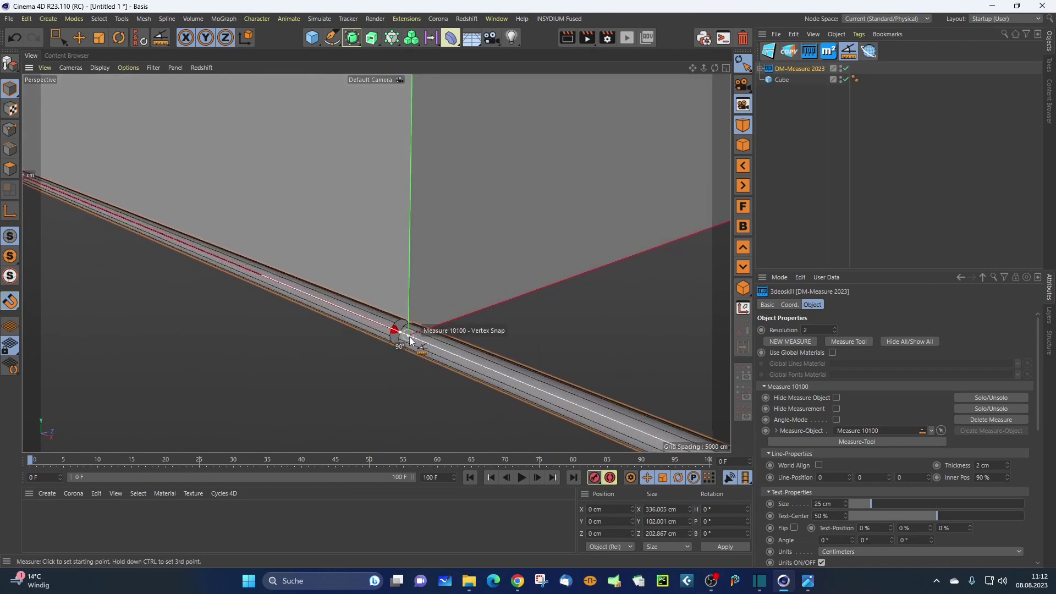
pyautogui.scroll(2, 410, 340)
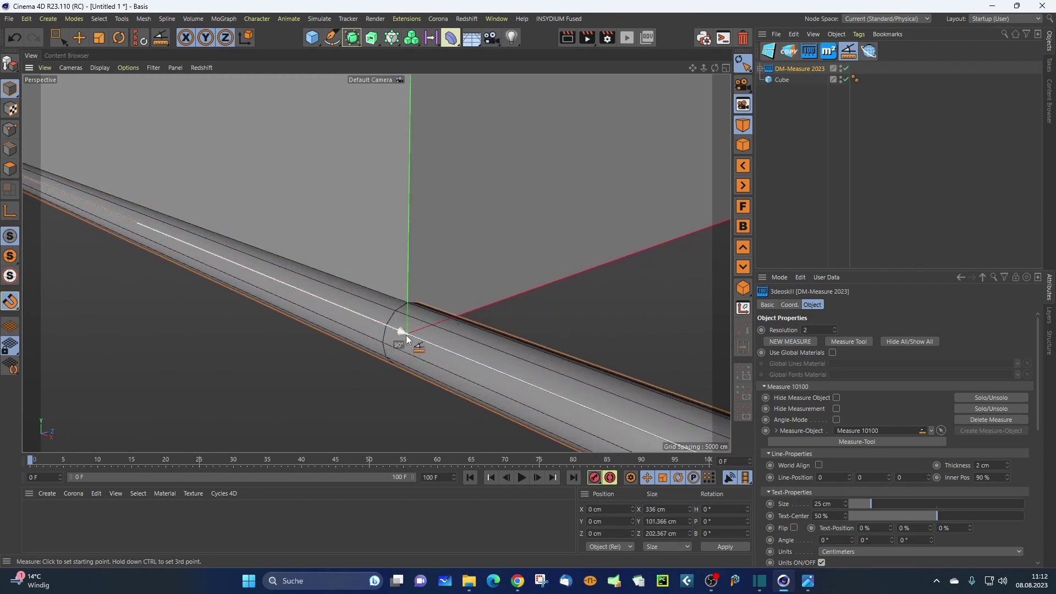
pyautogui.scroll(-4, 406, 337)
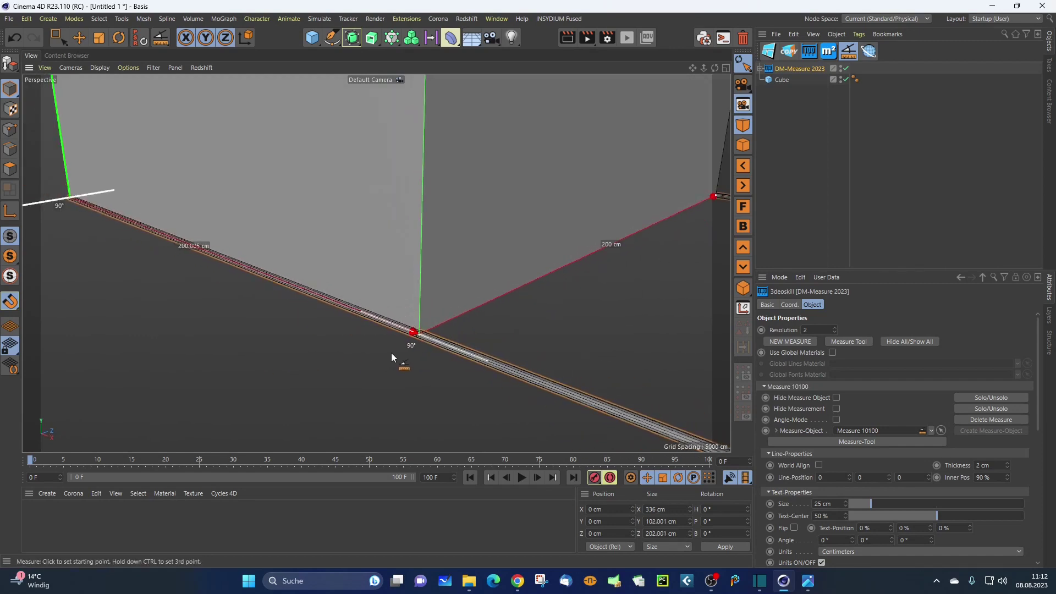
pyautogui.scroll(-3, 431, 342)
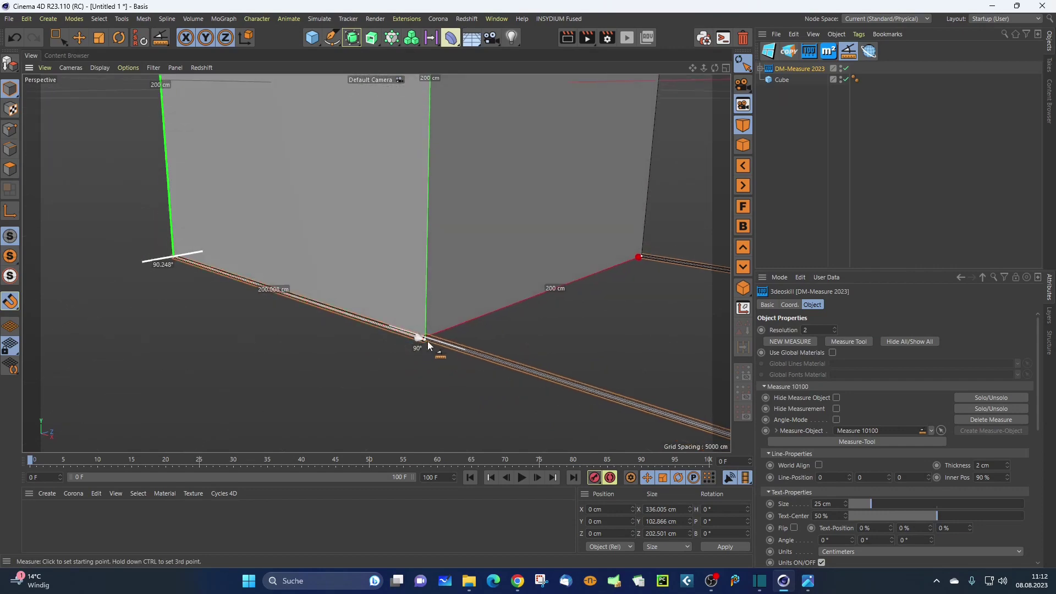
pyautogui.scroll(4, 427, 341)
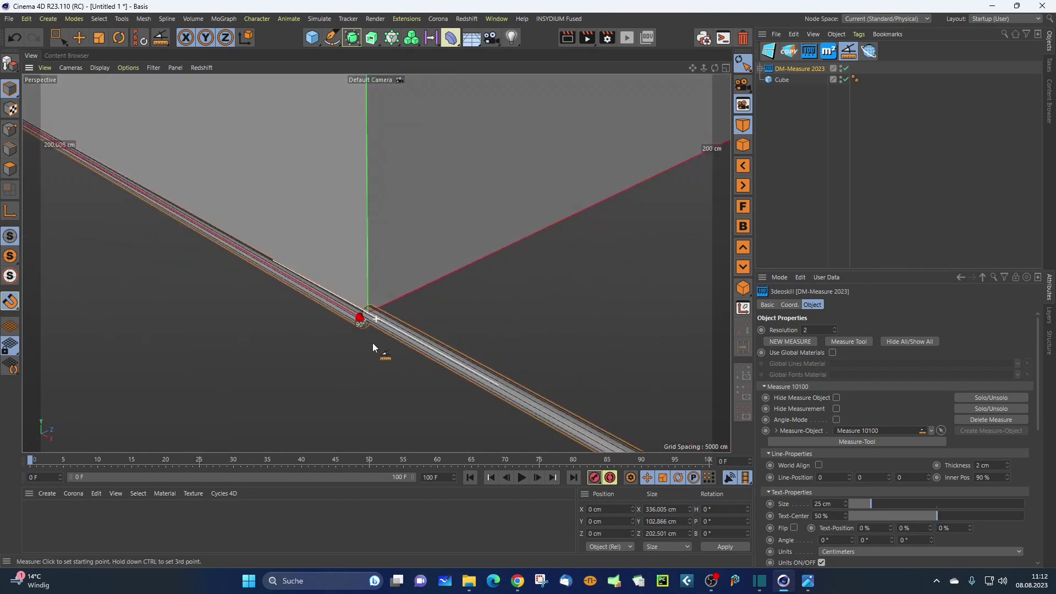
pyautogui.scroll(-6, 372, 342)
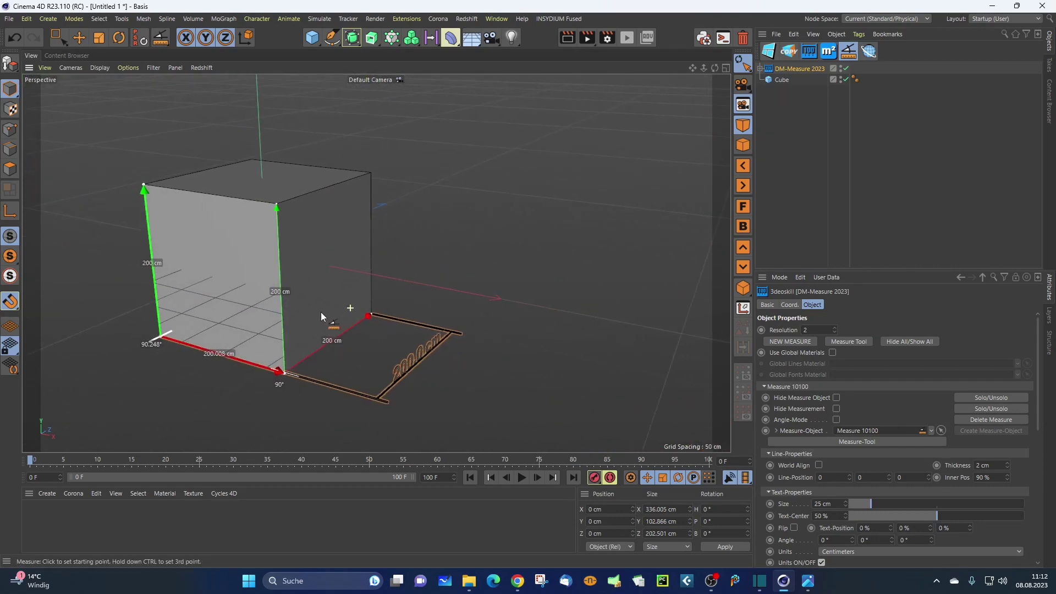
pyautogui.moveTo(321, 312); pyautogui.dragTo(446, 316, button='middle')
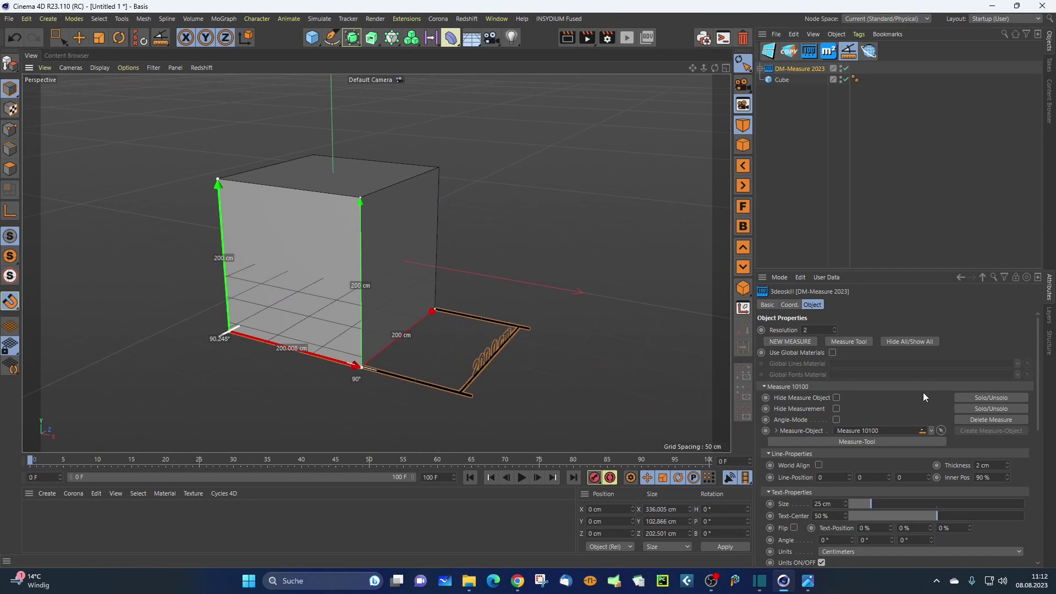
# Step: Solo the second measure's object and measurement, and snap its red end point to the cube's front bottom corner
pyautogui.click(973, 397)
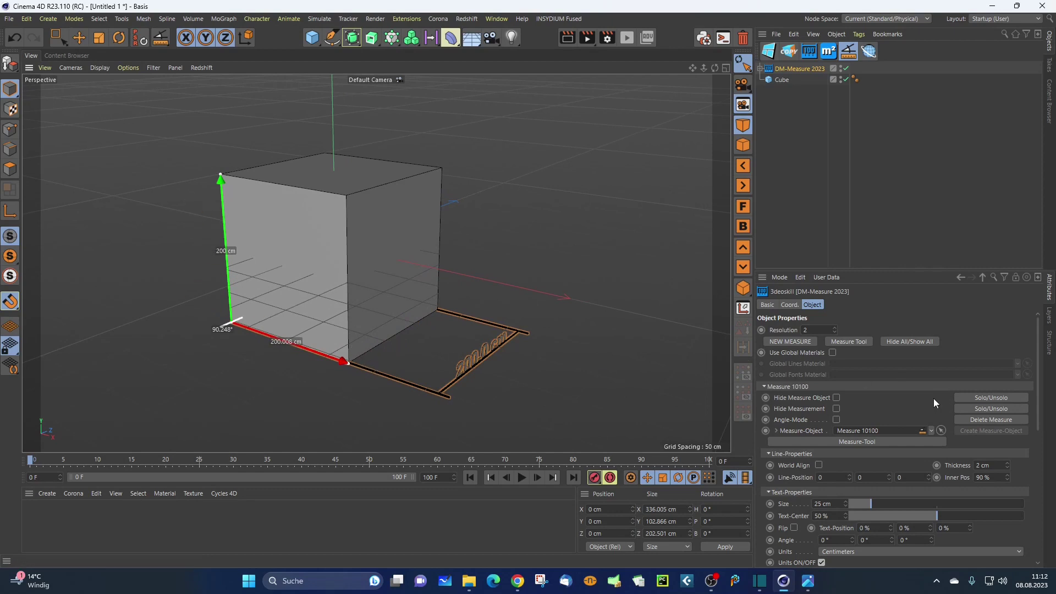
pyautogui.click(960, 408)
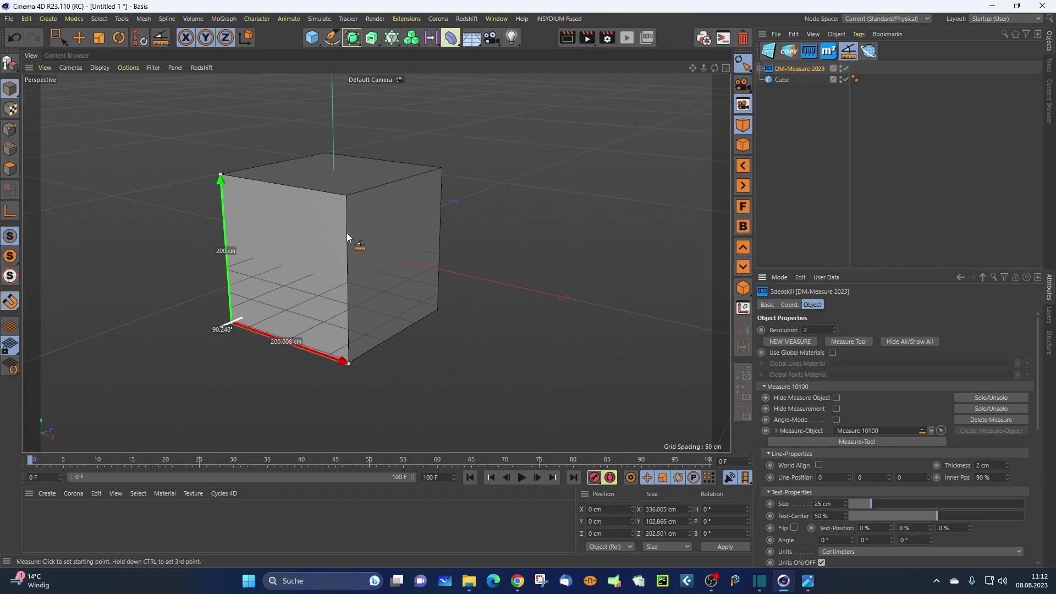
pyautogui.click(345, 196)
pyautogui.keyDown('ctrl'); pyautogui.click(345, 362); pyautogui.keyUp('ctrl')
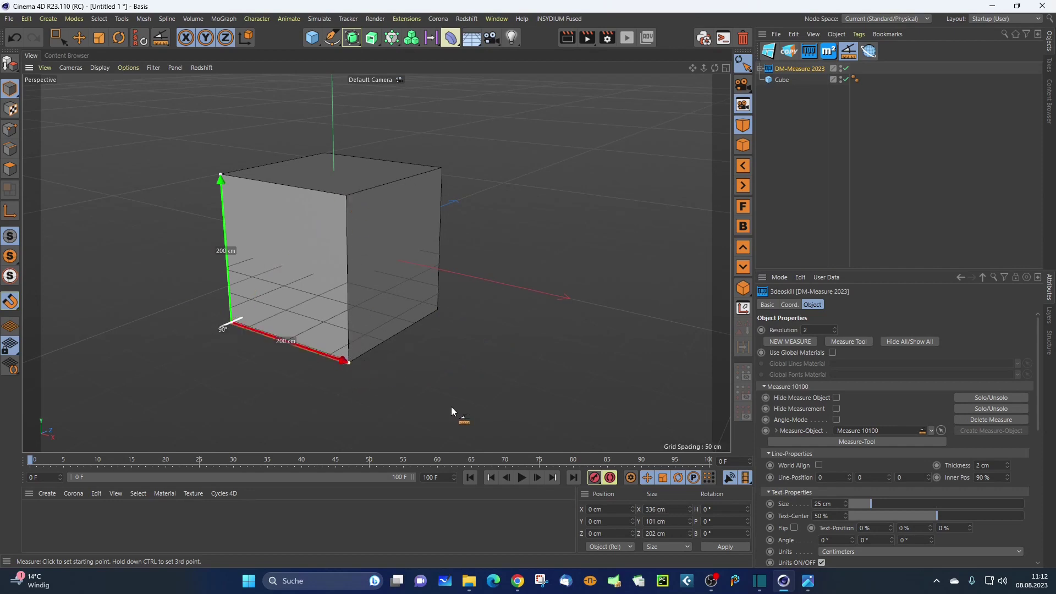
# Step: Unsolo the second measure's object and measurement, and set its third Line-Position value to -141
pyautogui.keyDown('alt'); pyautogui.moveTo(286, 348); pyautogui.dragTo(357, 325); pyautogui.keyUp('alt')
pyautogui.click(1011, 398)
pyautogui.click(1008, 408)
pyautogui.scroll(-3, 363, 316)
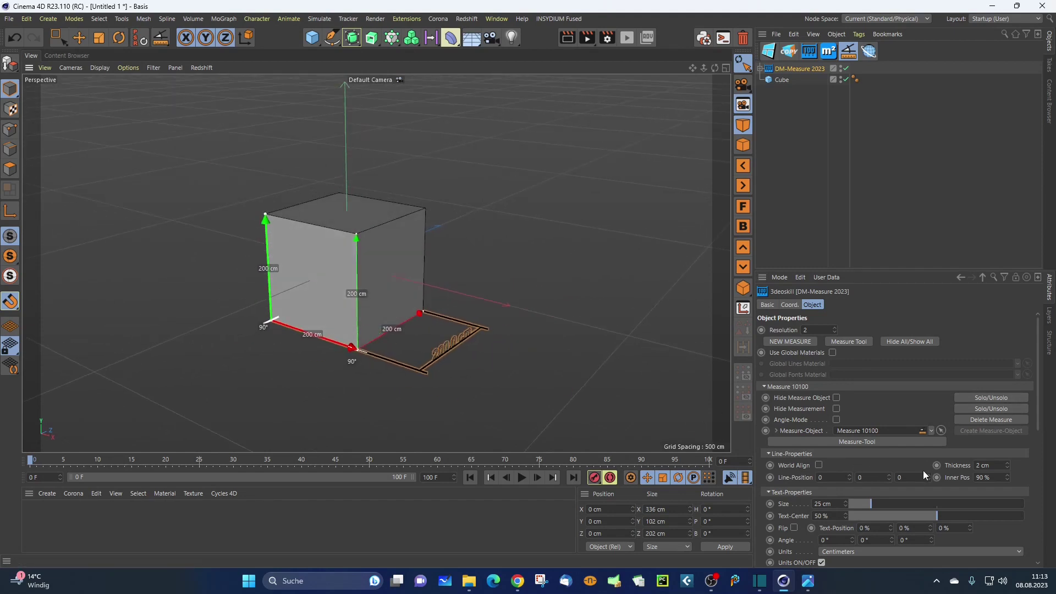
pyautogui.moveTo(929, 476); pyautogui.dragTo(928, 528)
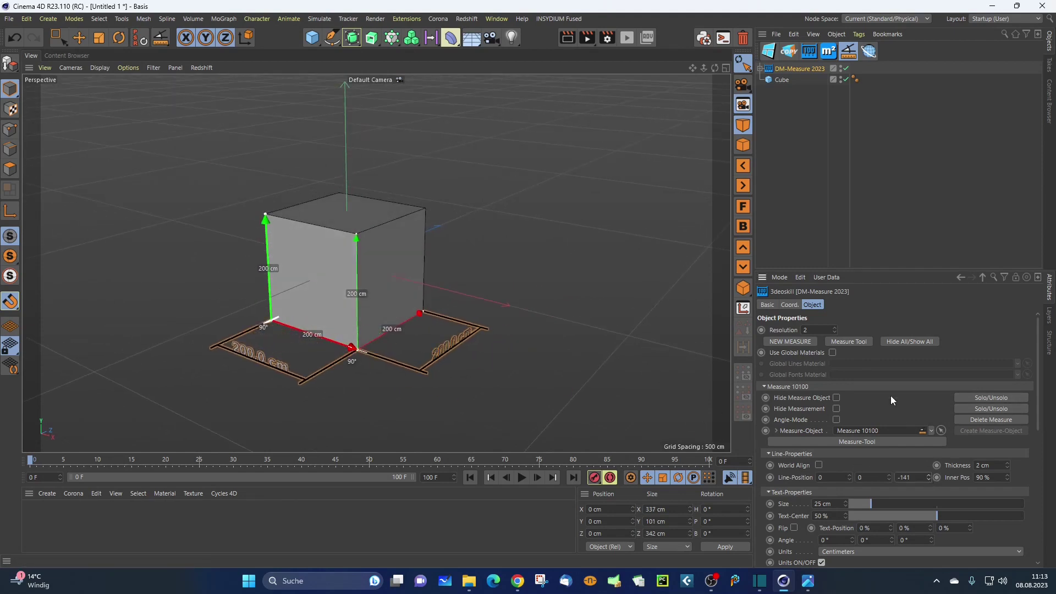
# Step: Create a third measure and solo its measure object and its measurement
pyautogui.click(780, 342)
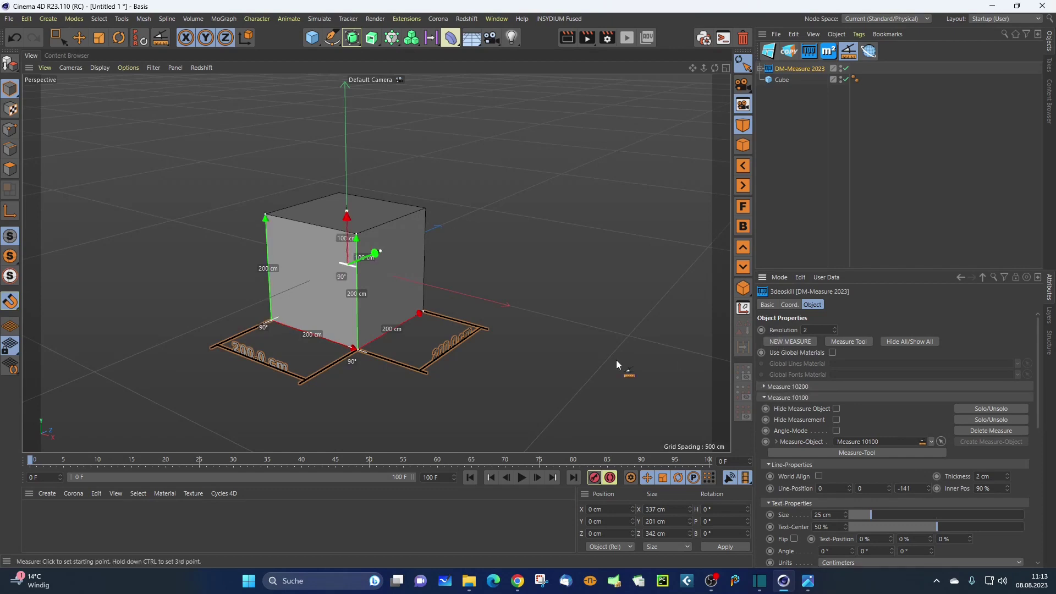
pyautogui.click(858, 388)
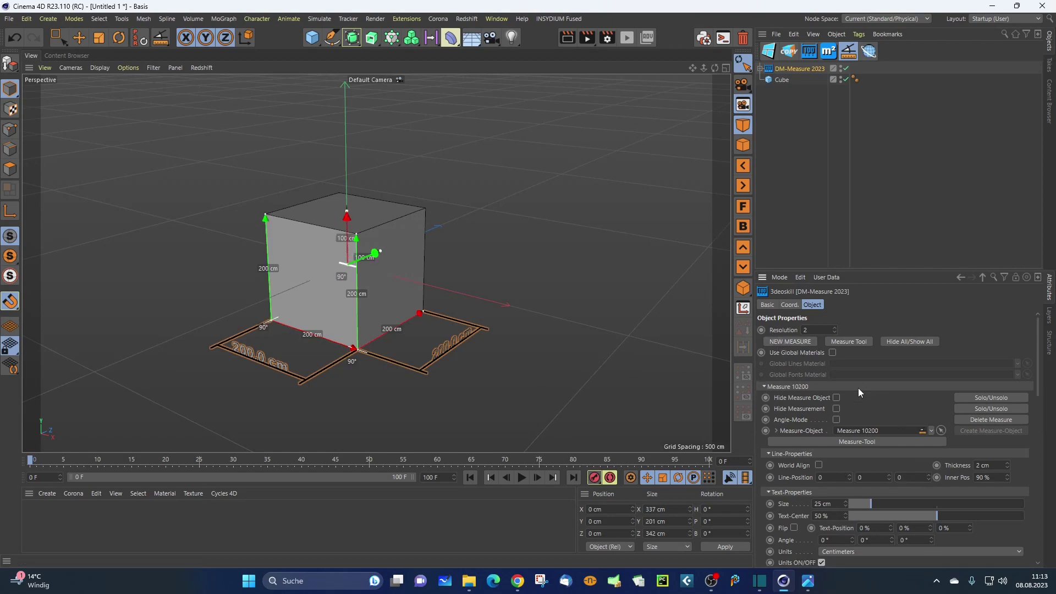
pyautogui.click(985, 397)
pyautogui.click(991, 408)
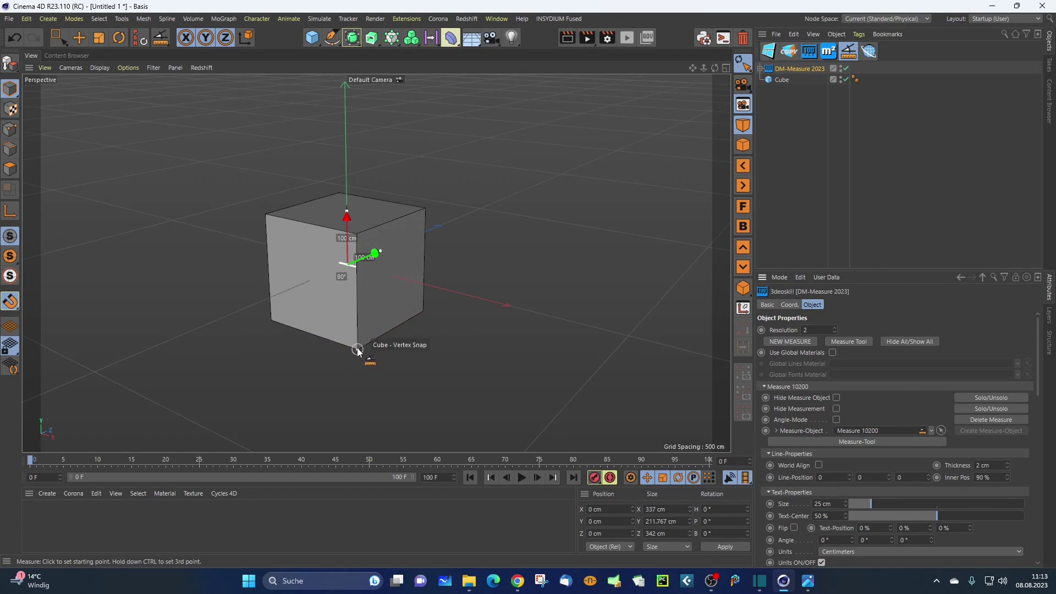
# Step: Place the third measure's points on the front bottom, front top and rear bottom corners of the cube's right face, and set its third Line-Position value to 158
pyautogui.moveTo(359, 349); pyautogui.dragTo(418, 313)
pyautogui.moveTo(928, 477); pyautogui.dragTo(928, 390)
pyautogui.moveTo(504, 352)
pyautogui.keyDown('alt'); pyautogui.mouseDown()
pyautogui.moveTo(483, 345)
pyautogui.moveTo(500, 348)
pyautogui.mouseUp(); pyautogui.keyUp('alt')
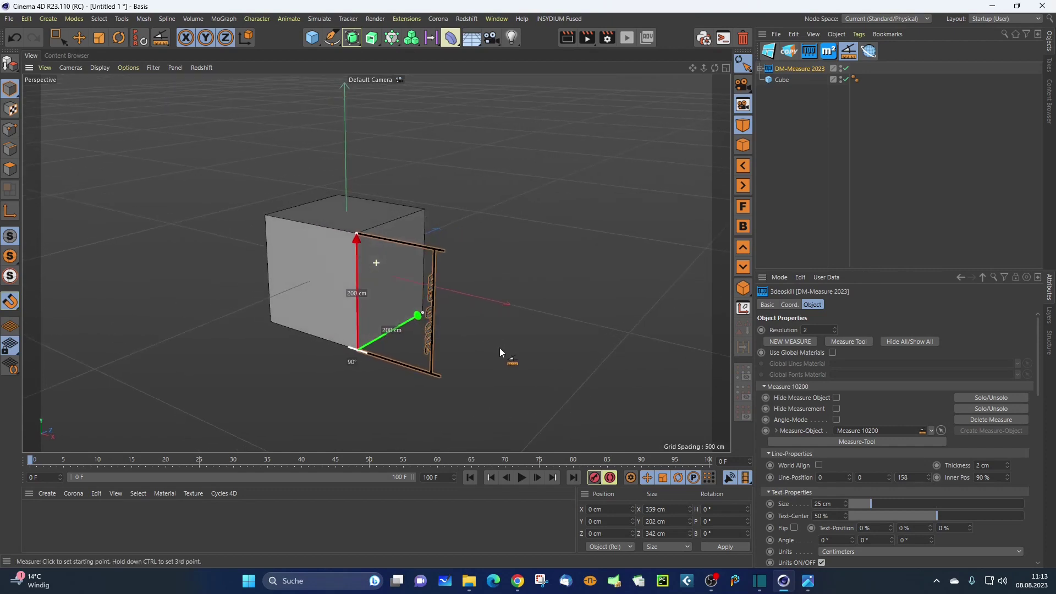
pyautogui.keyDown('alt'); pyautogui.moveTo(499, 348); pyautogui.dragTo(461, 329, button='right'); pyautogui.keyUp('alt')
pyautogui.keyDown('alt'); pyautogui.moveTo(419, 320); pyautogui.dragTo(415, 325); pyautogui.keyUp('alt')
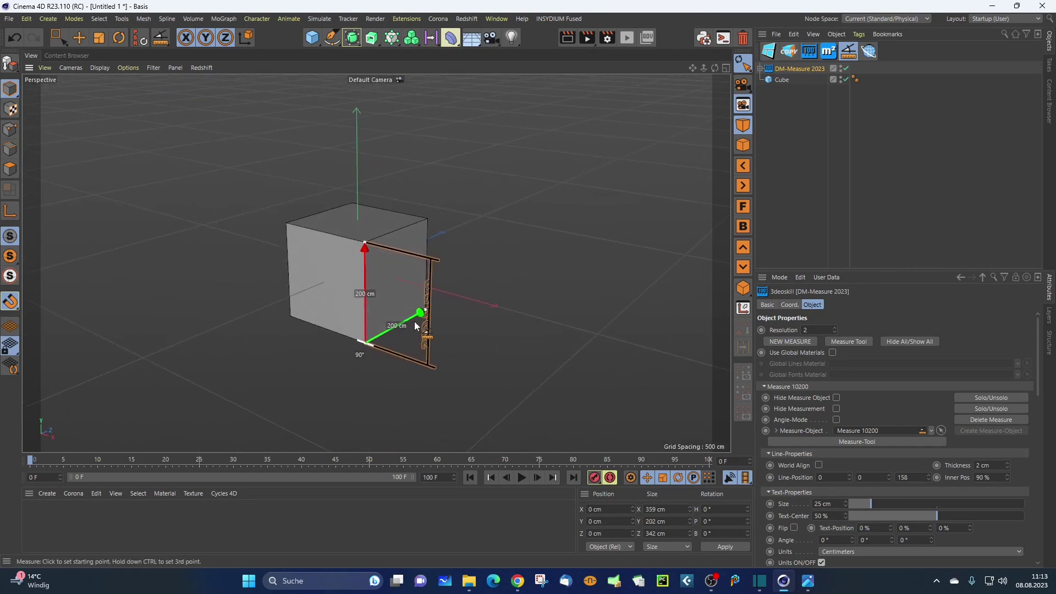
# Step: Unsolo the third measure's object and measurement so all three dimensions are shown together
pyautogui.click(981, 399)
pyautogui.click(983, 407)
pyautogui.keyDown('alt'); pyautogui.moveTo(526, 345); pyautogui.dragTo(496, 325); pyautogui.keyUp('alt')
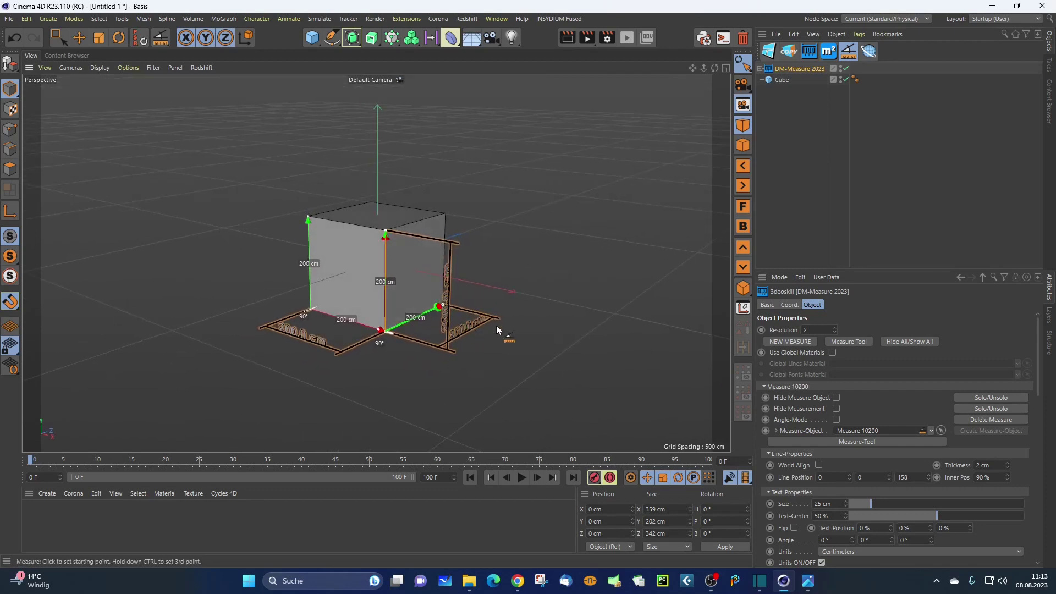
# Step: Hide all measure objects to view the cube with only its dimension lines and texts, and show them again
pyautogui.click(912, 342)
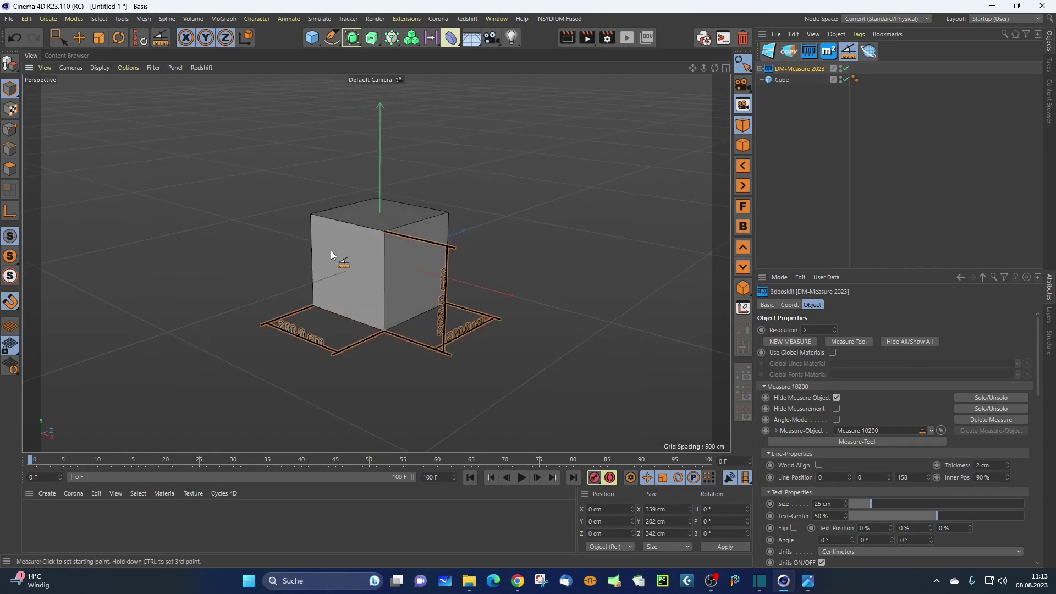
pyautogui.keyDown('alt'); pyautogui.moveTo(394, 299); pyautogui.dragTo(375, 275); pyautogui.keyUp('alt')
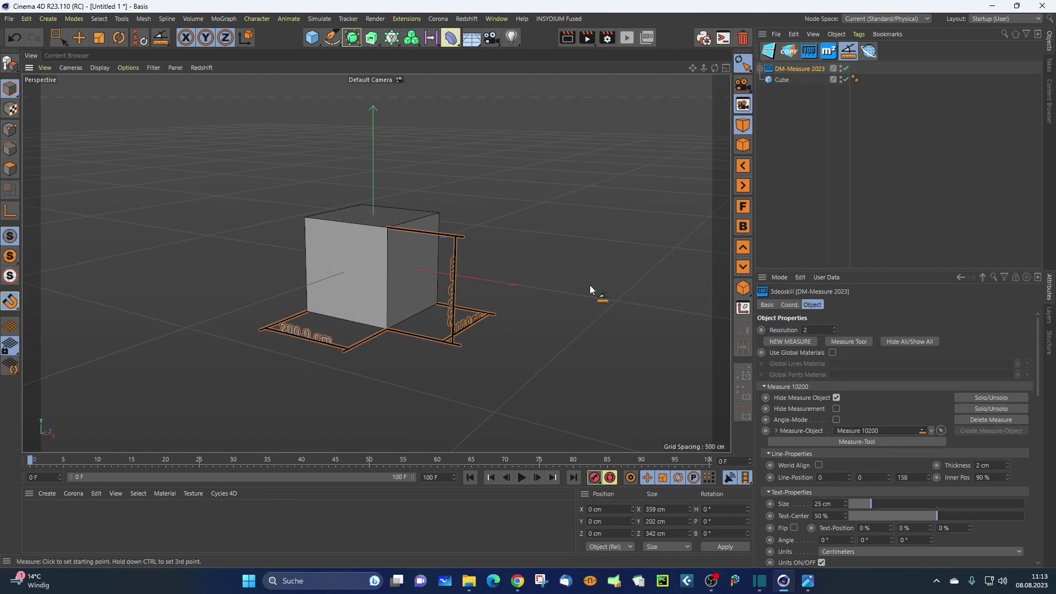
pyautogui.click(910, 341)
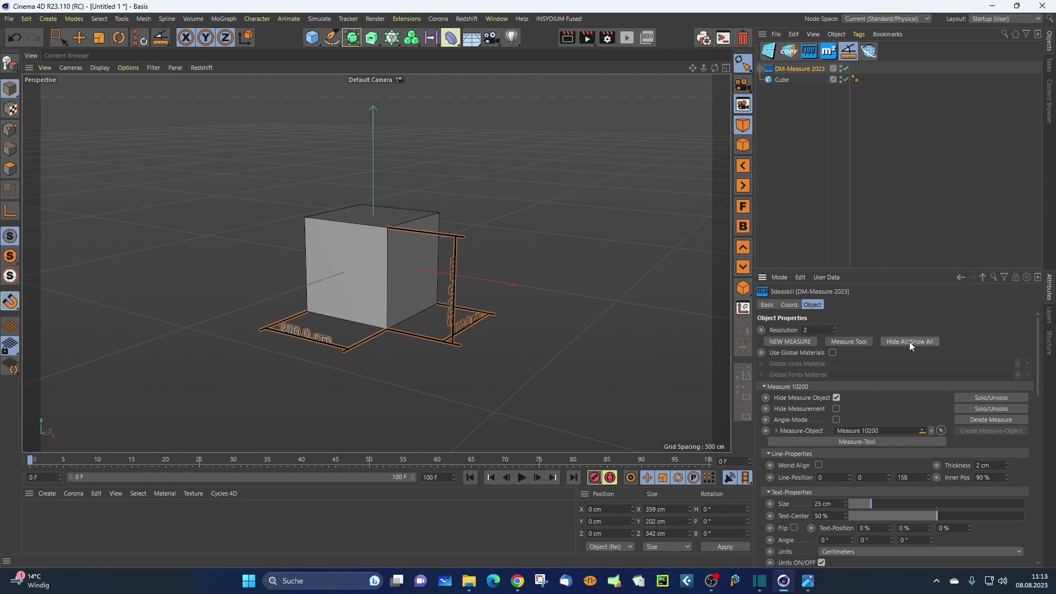
pyautogui.click(909, 342)
pyautogui.click(910, 342)
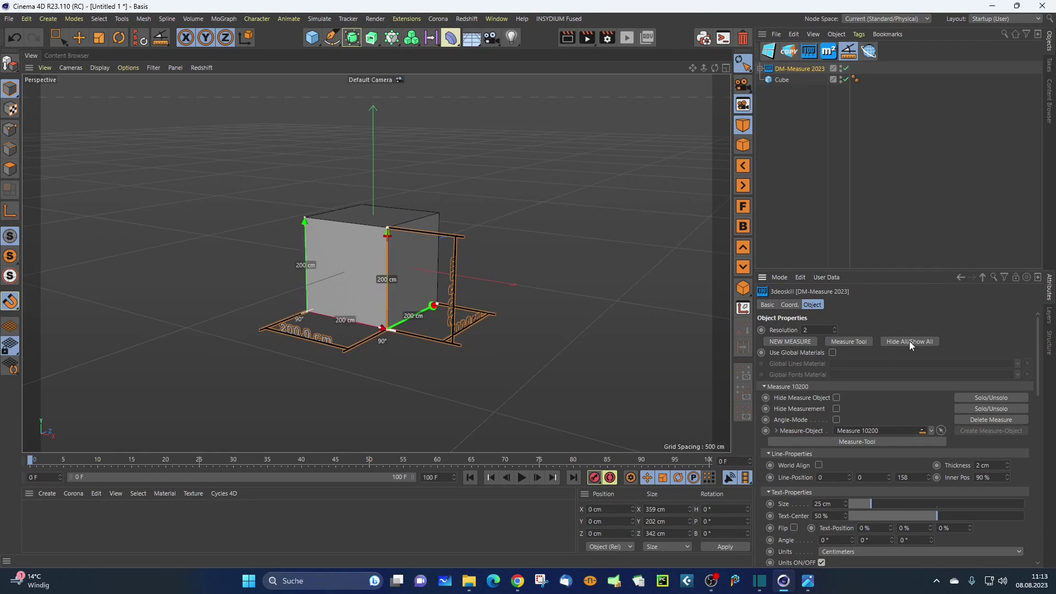
# Step: Solo the third measure's object, restore all measure objects, and toggle their visibility off and on once more
pyautogui.click(979, 397)
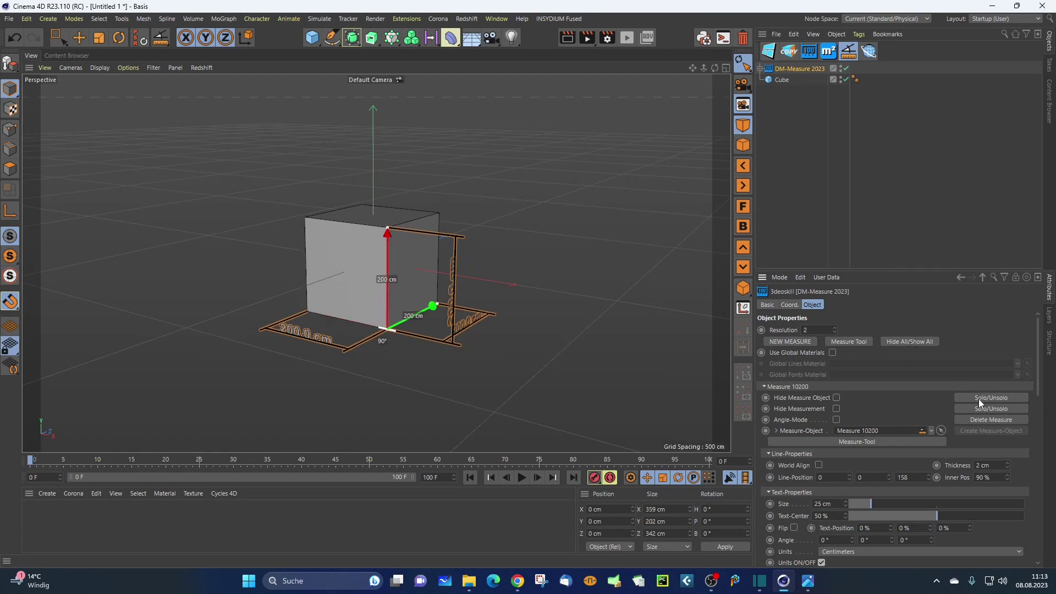
pyautogui.click(914, 341)
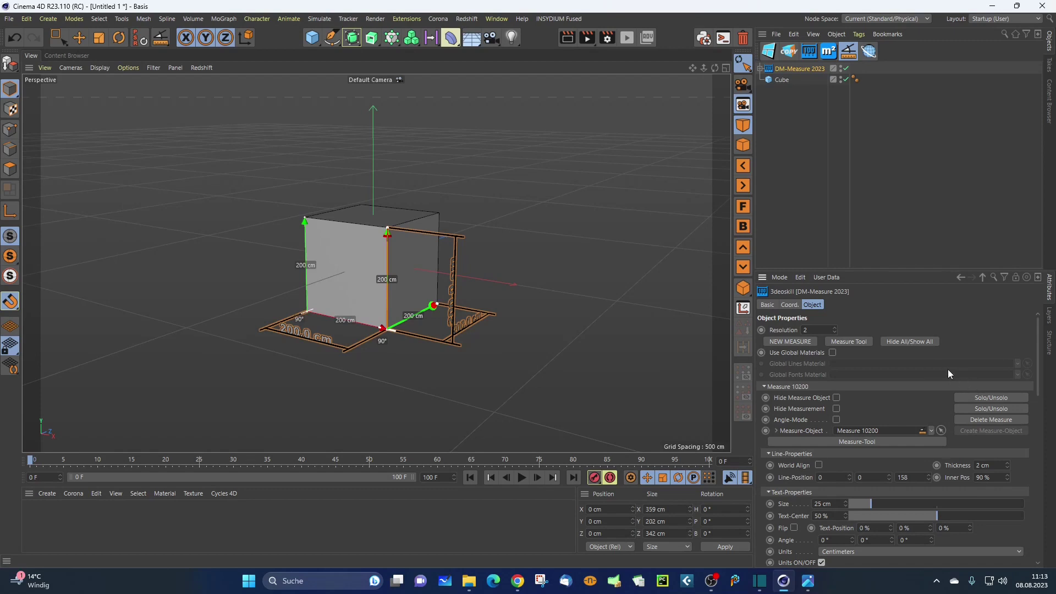
pyautogui.click(912, 342)
pyautogui.click(912, 341)
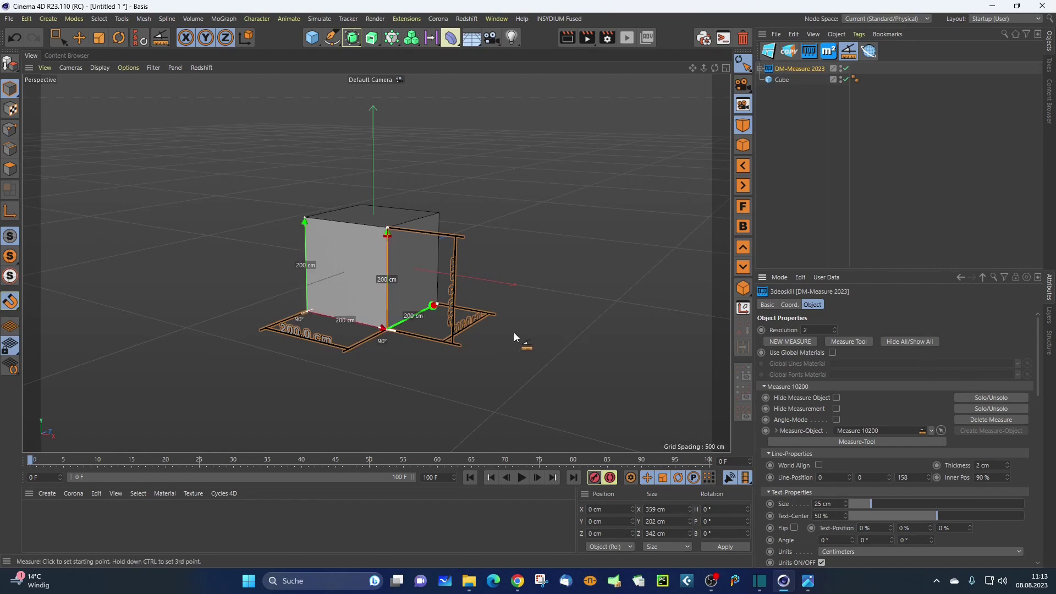
pyautogui.keyDown('alt'); pyautogui.moveTo(495, 332); pyautogui.dragTo(475, 331); pyautogui.keyUp('alt')
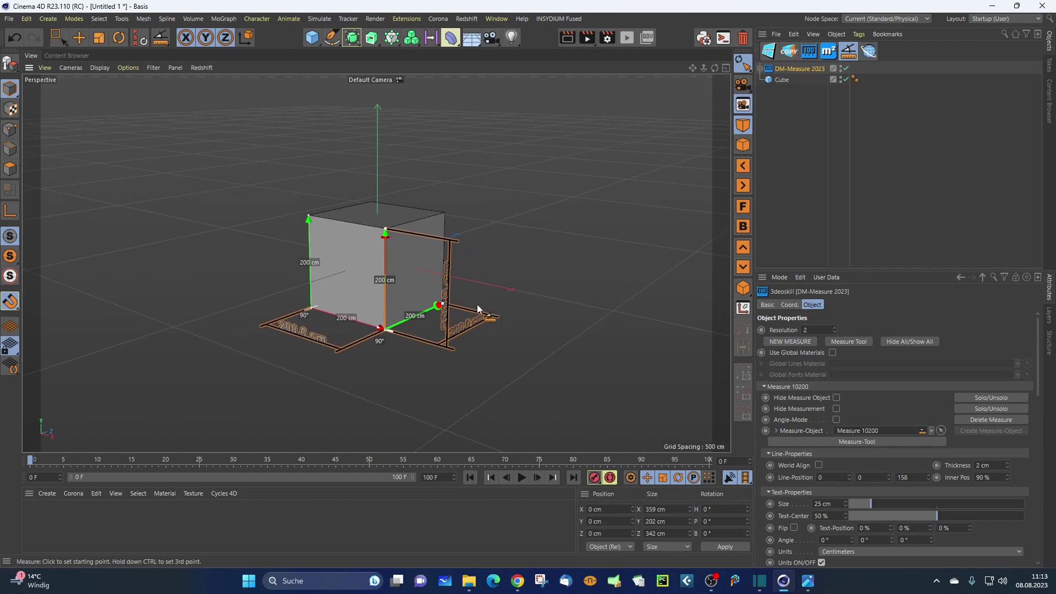
# Step: Expand the DM-Measure 2023 object and switch the Measure tool's selection to Measure 10000 and back to Measure 10200
pyautogui.click(847, 342)
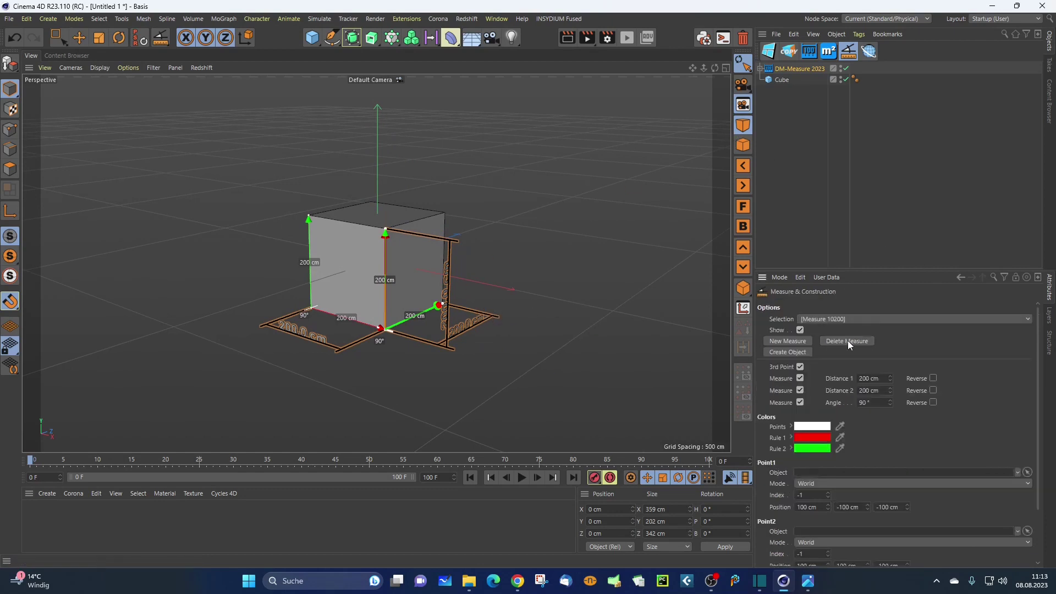
pyautogui.click(762, 68)
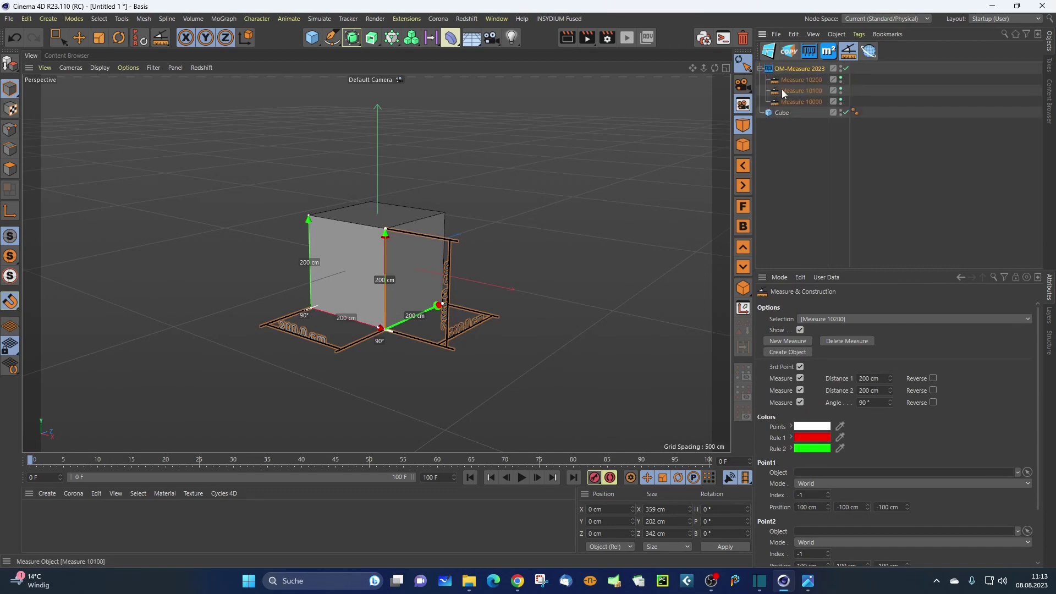
pyautogui.click(850, 318)
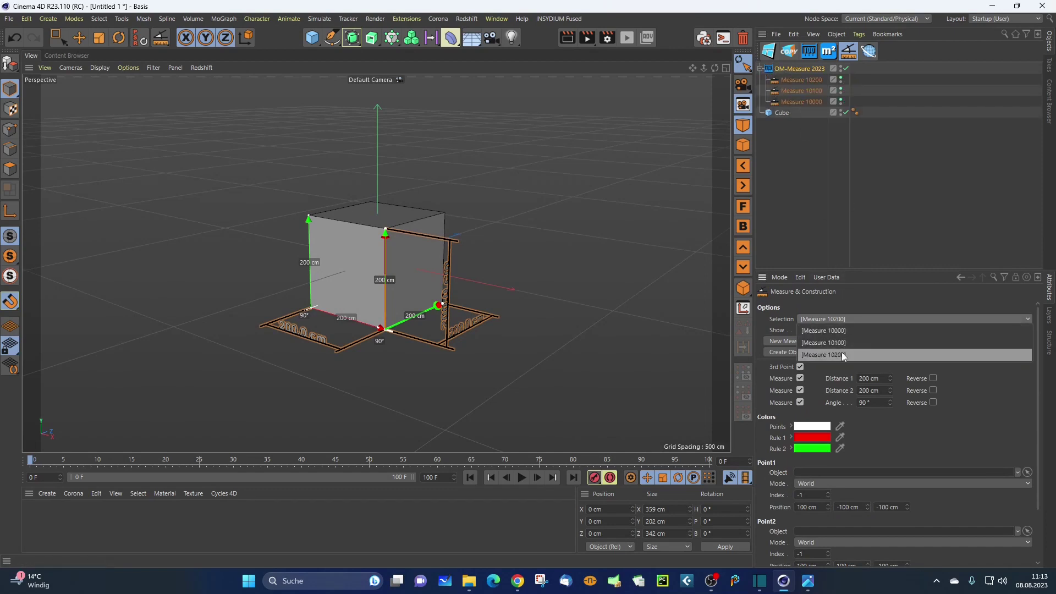
pyautogui.click(840, 332)
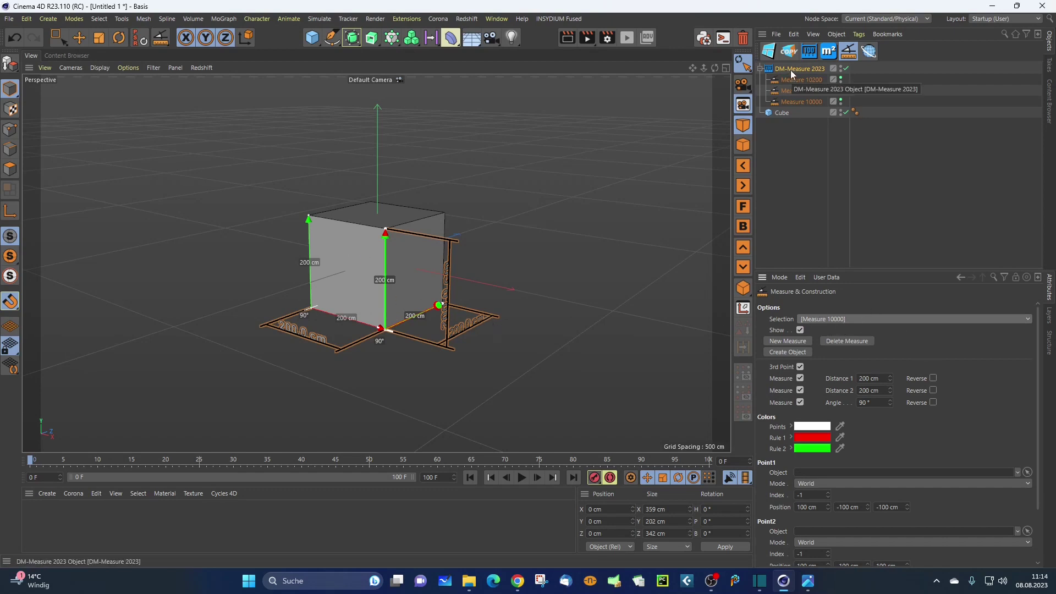
pyautogui.click(872, 319)
pyautogui.click(853, 354)
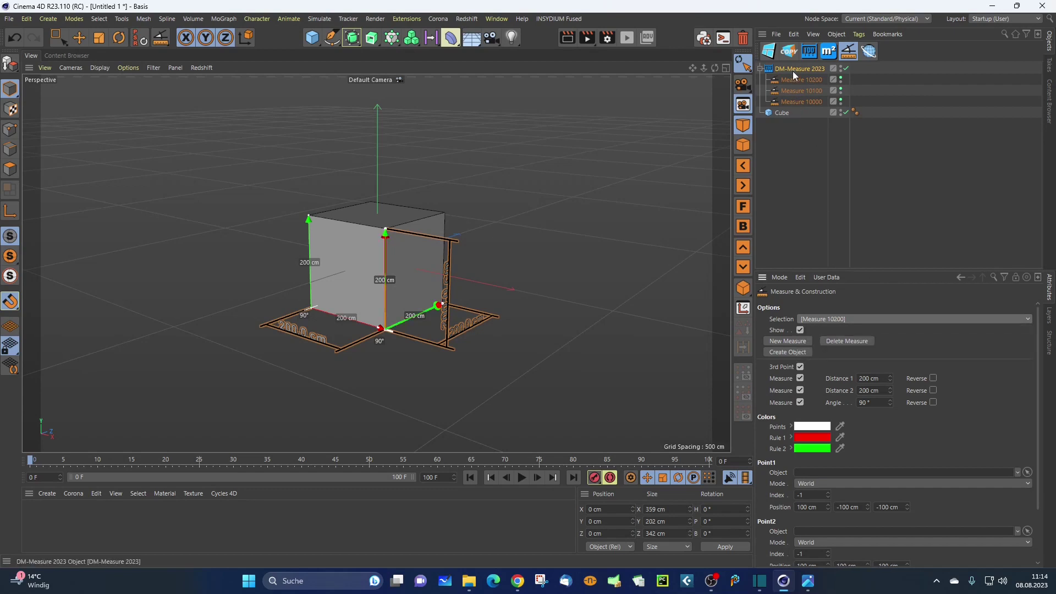
# Step: Expand the Measure 10000 settings of the DM-Measure 2023 object and activate the Measure tool directly for that measure
pyautogui.click(793, 68)
pyautogui.click(804, 385)
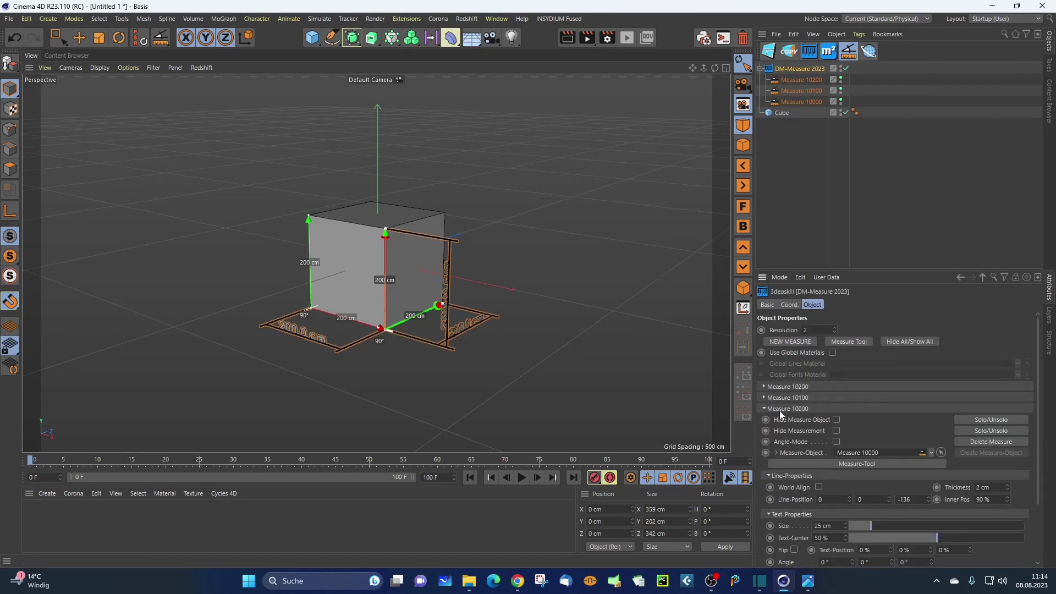
pyautogui.click(856, 464)
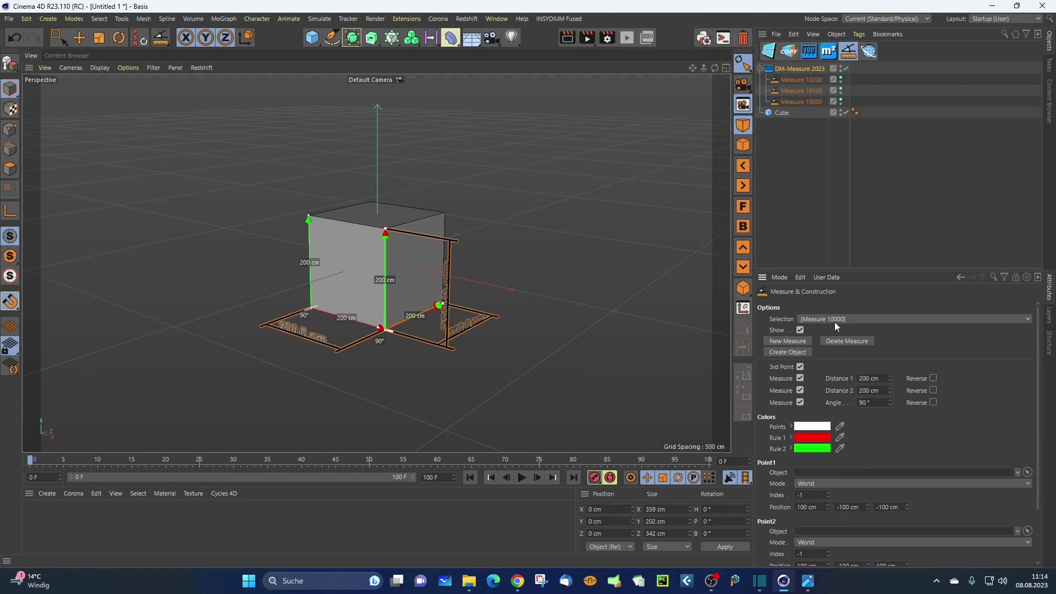
pyautogui.click(443, 213)
pyautogui.keyDown('alt'); pyautogui.moveTo(422, 302); pyautogui.dragTo(549, 330); pyautogui.keyUp('alt')
pyautogui.click(437, 299)
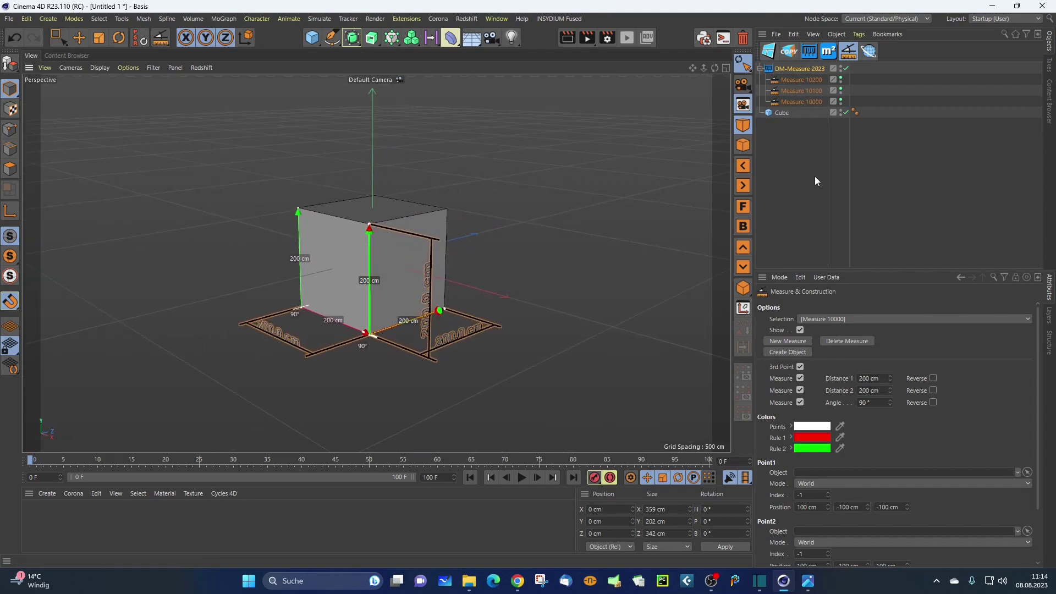
# Step: Compare the general Measure tool access with Measure 10000's own one, and return to the DM-Measure 2023 object's properties
pyautogui.click(791, 71)
pyautogui.click(860, 342)
pyautogui.click(806, 69)
pyautogui.click(843, 464)
pyautogui.click(795, 72)
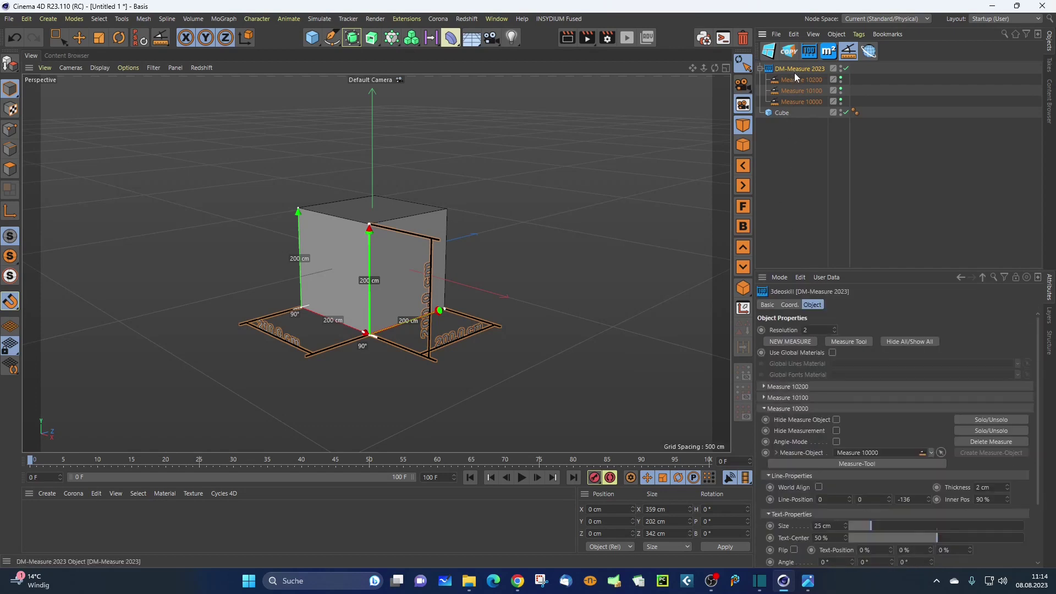